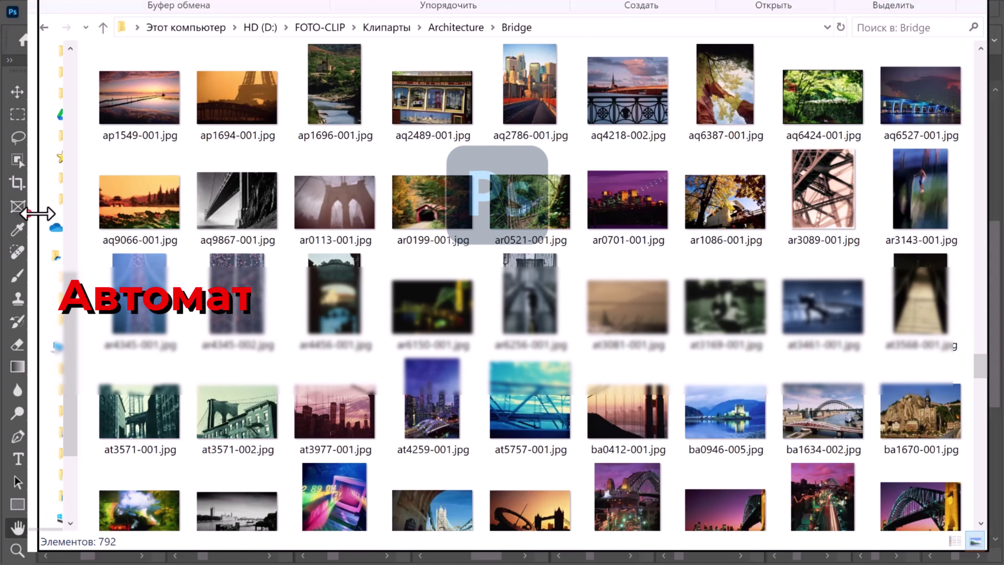
Narrow the Explorer window and browse the 792 Bridge thumbnails, then bring Photoshop's tiled images forward.
drag(27, 213, 119, 219)
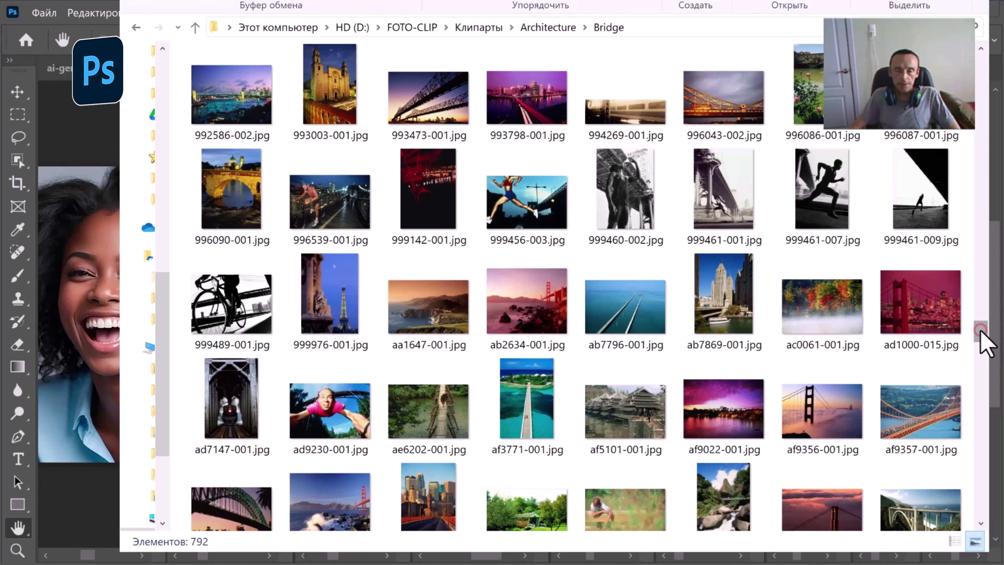
drag(985, 343, 987, 362)
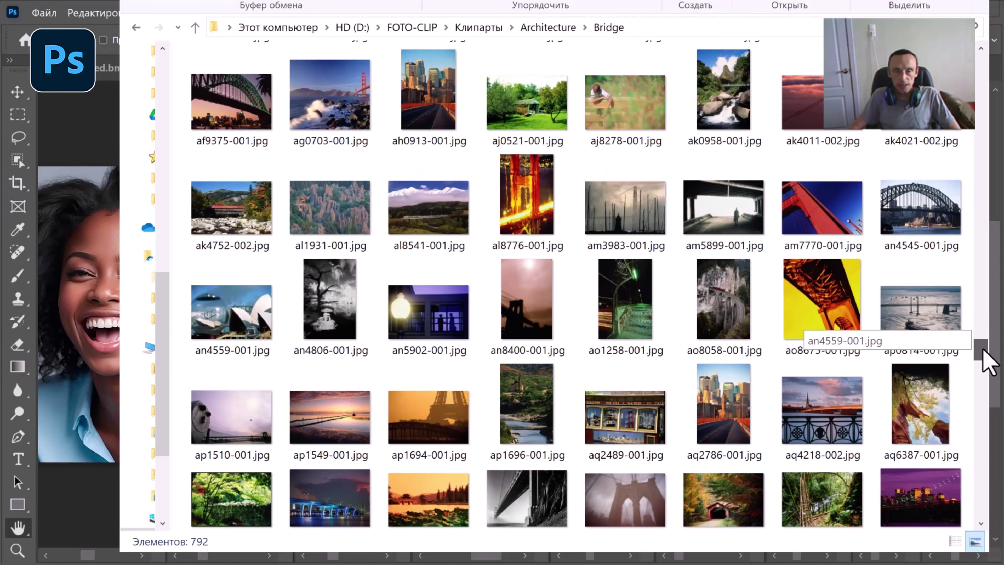
drag(987, 362, 985, 502)
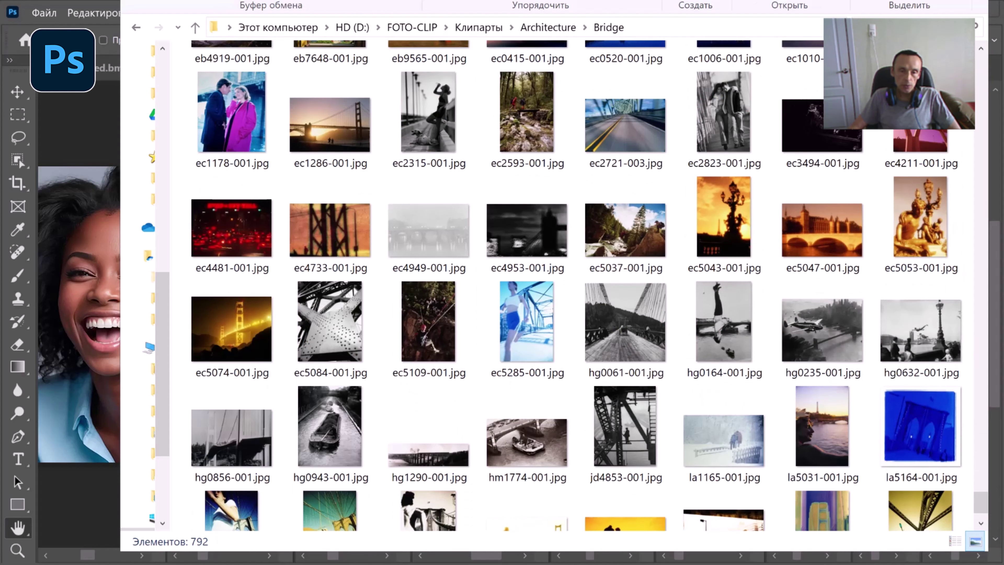
mouse_move(981, 500)
mouse_down()
mouse_move(983, 511)
mouse_move(993, 166)
mouse_move(984, 60)
mouse_move(977, 455)
mouse_move(981, 315)
mouse_up()
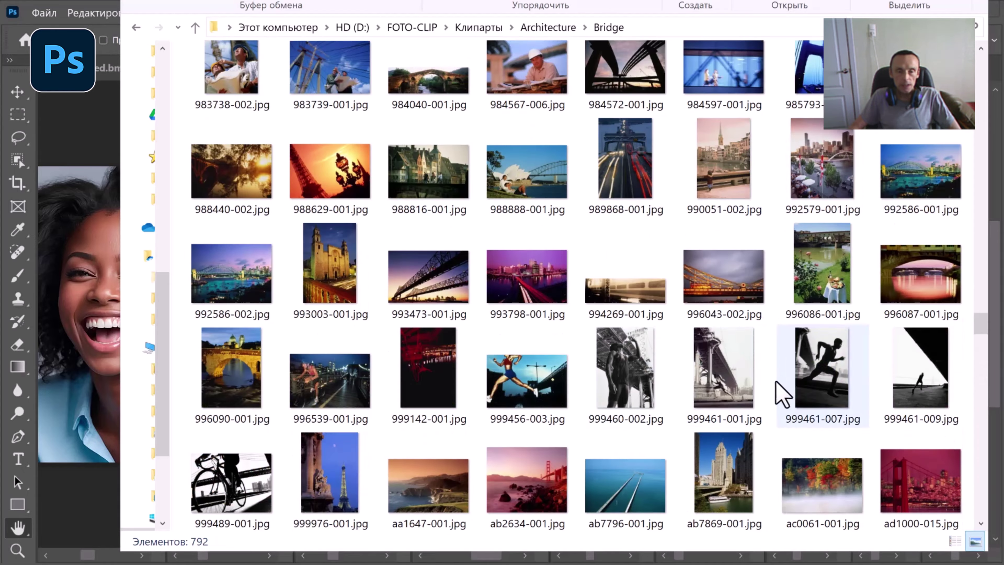
click(985, 320)
mouse_move(984, 320)
mouse_down()
mouse_move(952, 314)
mouse_move(951, 238)
mouse_move(986, 280)
mouse_move(980, 265)
mouse_move(977, 327)
mouse_up()
scroll(977, 327, down, 3)
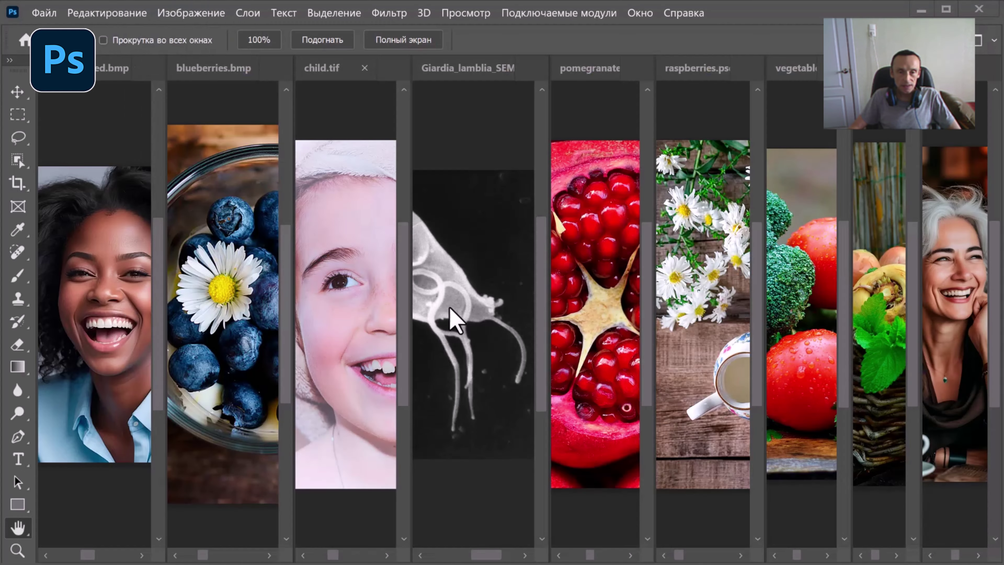
click(466, 296)
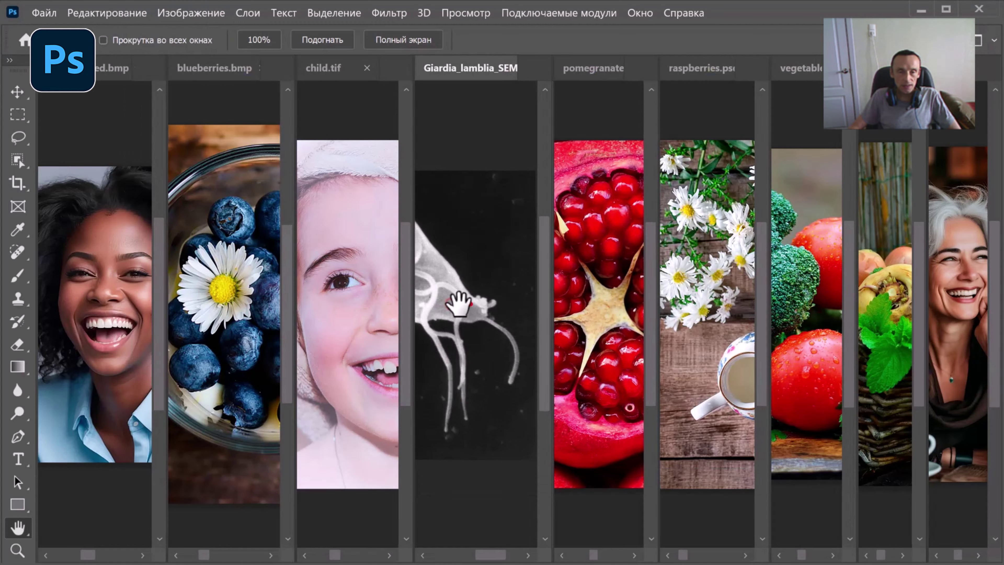
Make child.tif the active Photoshop document, then switch back to File Explorer's m folder.
click(332, 347)
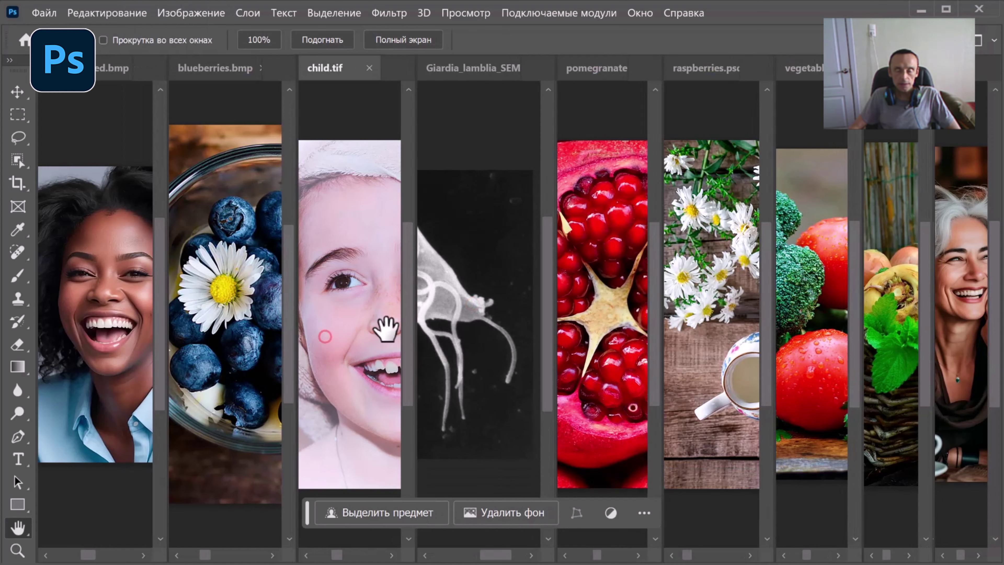
key(alt+Tab)
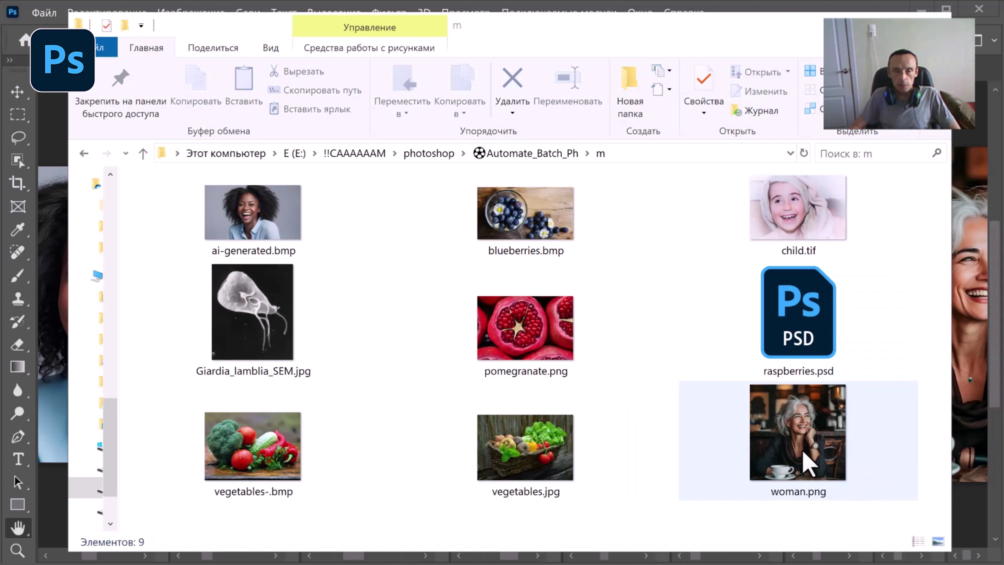
Select ai-generated.bmp, vegetables.jpg, raspberries.psd, child.tif and blueberries.bmp in the m folder.
click(285, 226)
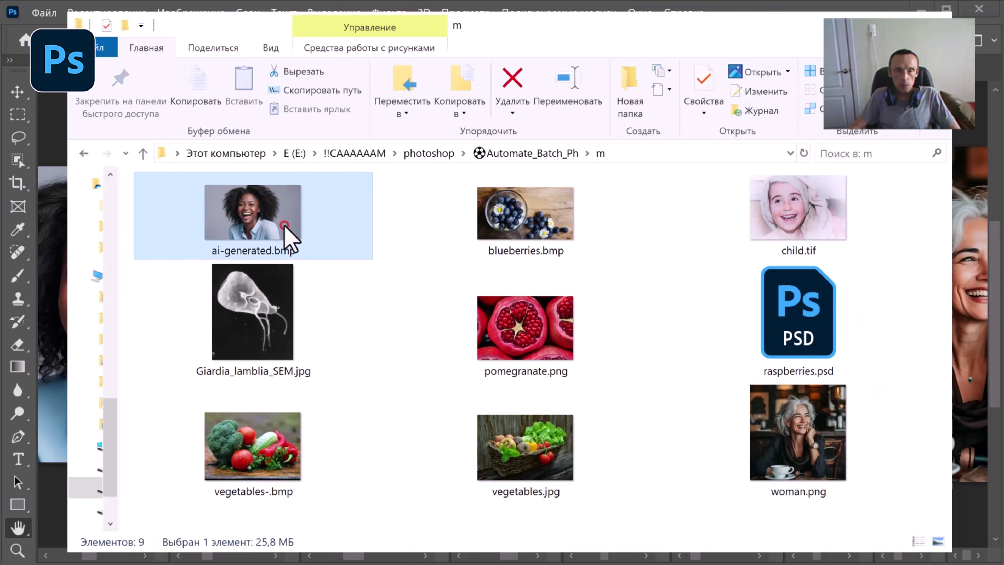
click(551, 483)
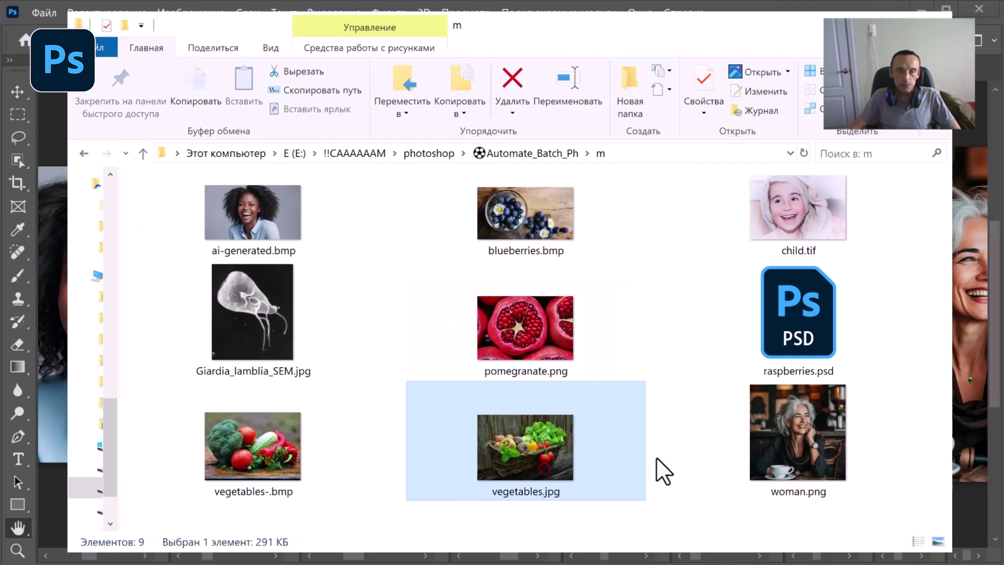
click(812, 344)
click(811, 233)
click(532, 238)
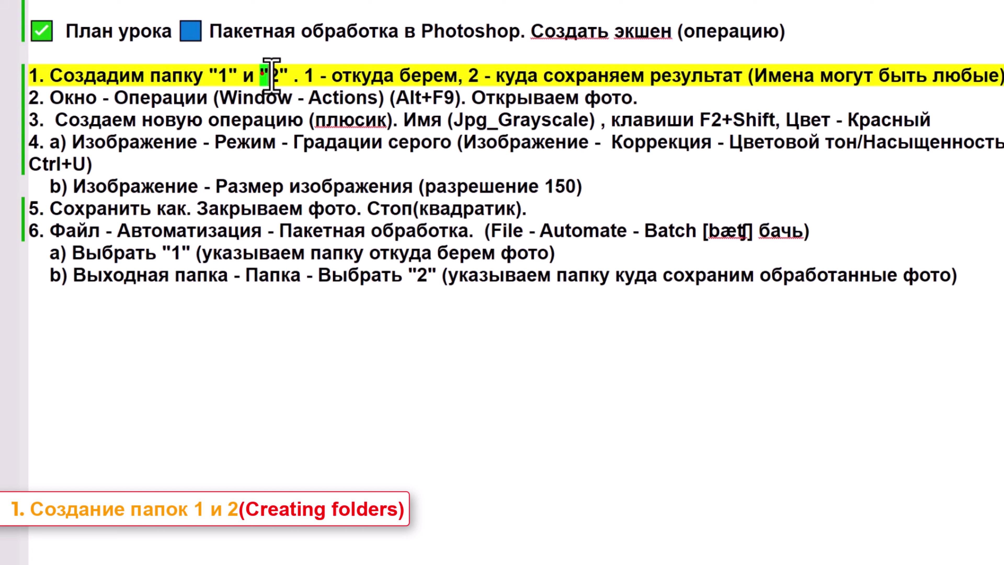
Highlight the folder name '2' in step 1 of the lesson plan.
drag(272, 74, 287, 74)
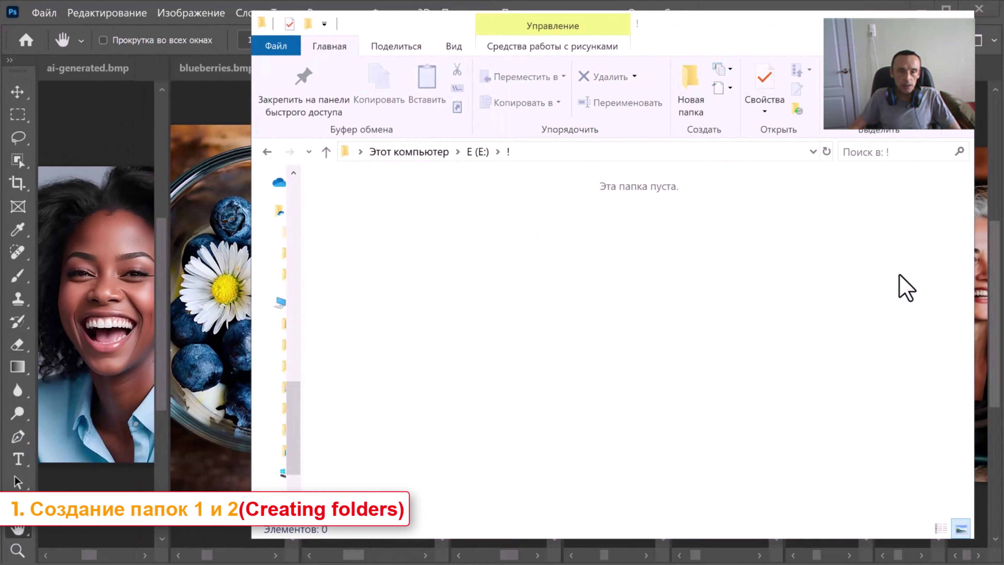
Create new folders named '1' and '2' in E:\! through the right-click Создать > Папку menu.
right_click(442, 272)
mouse_move(570, 509)
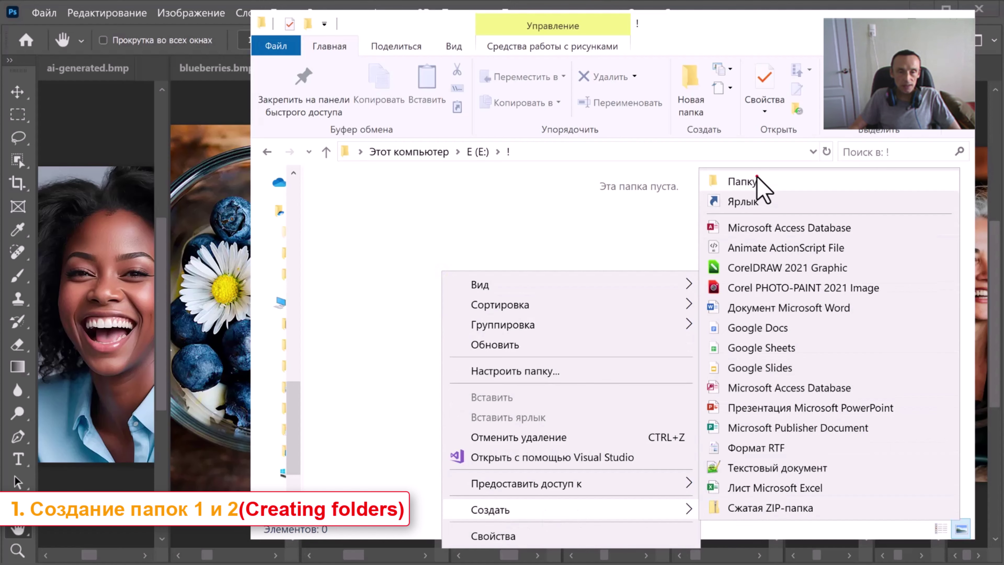
click(743, 181)
text(1)
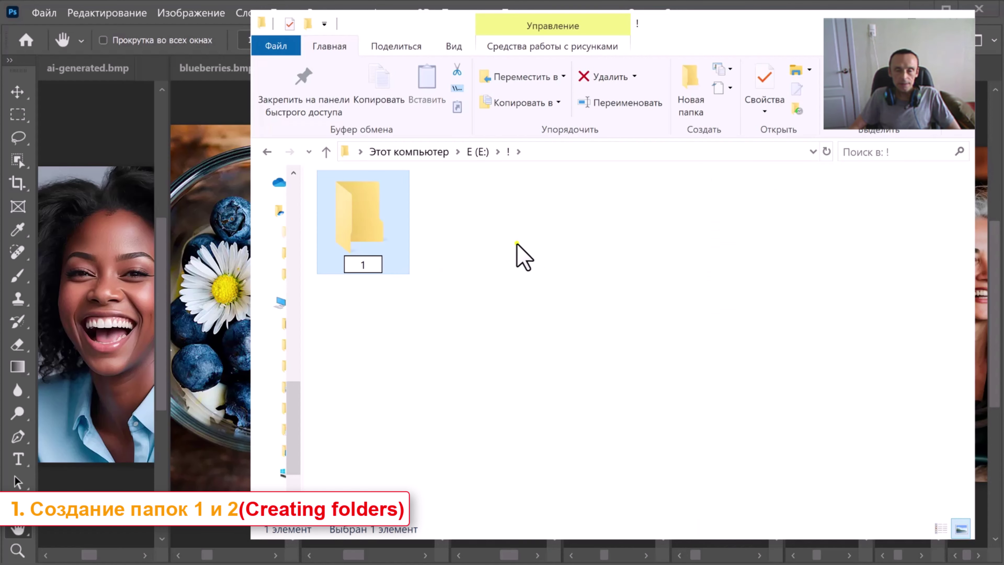
right_click(541, 302)
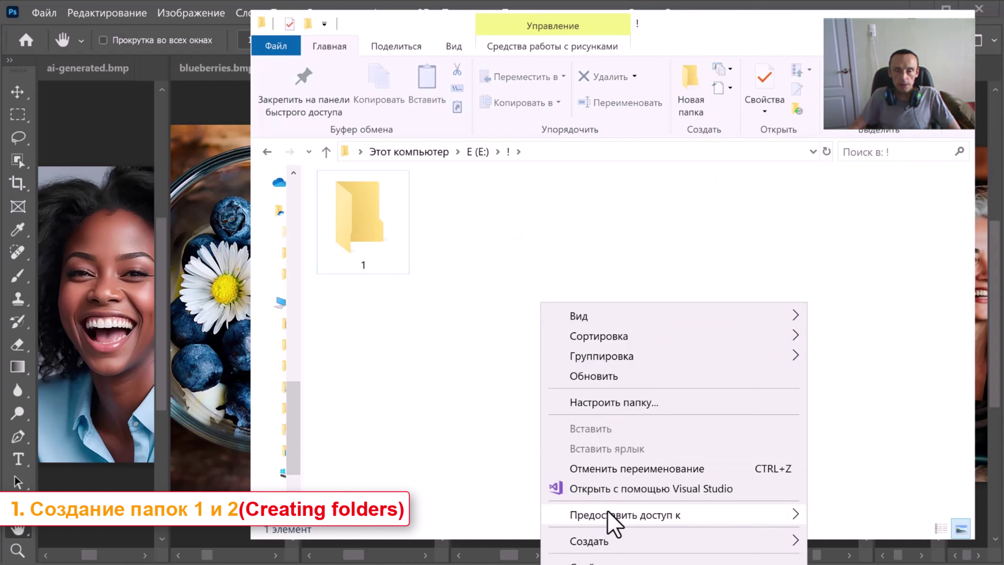
mouse_move(589, 541)
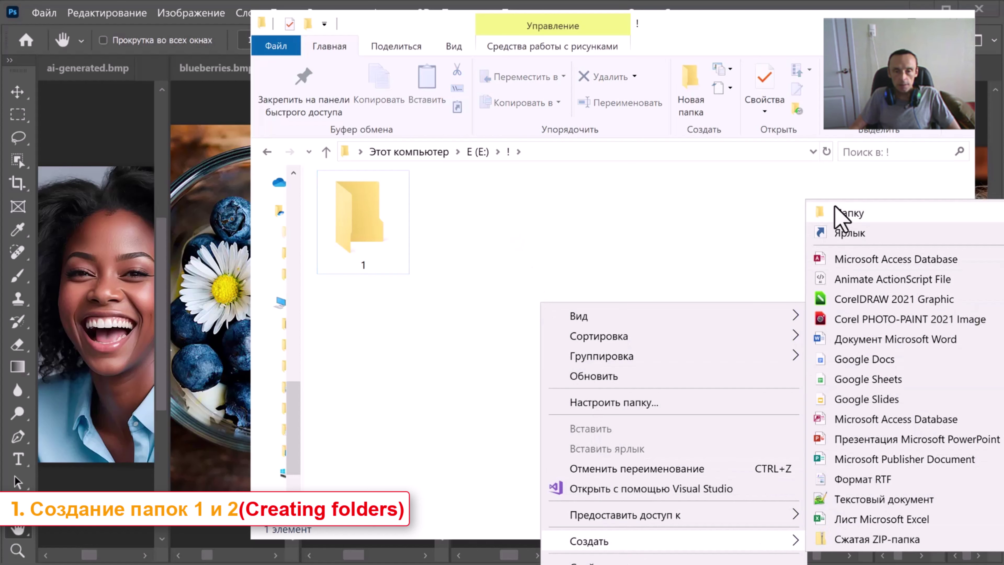
click(847, 218)
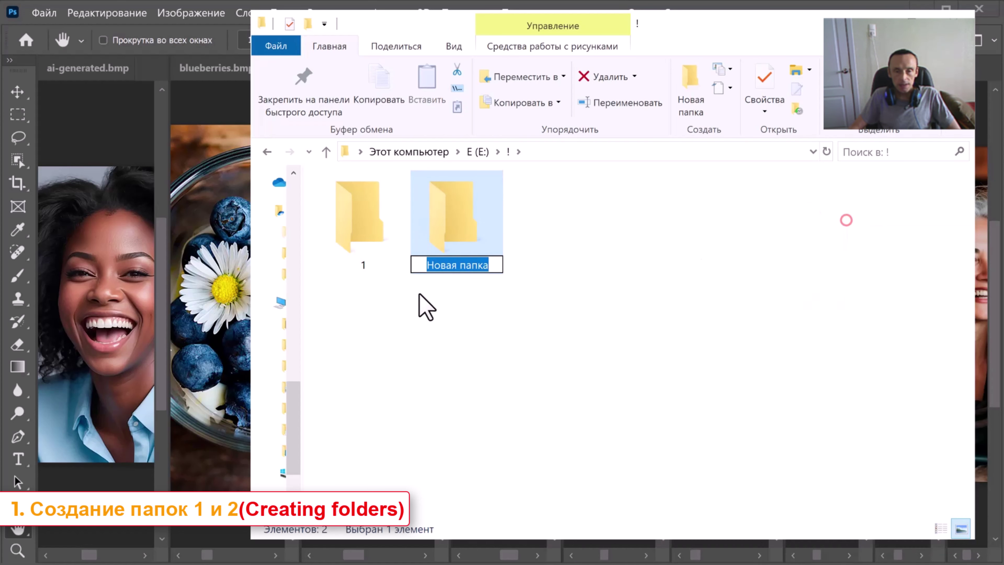
text(2)
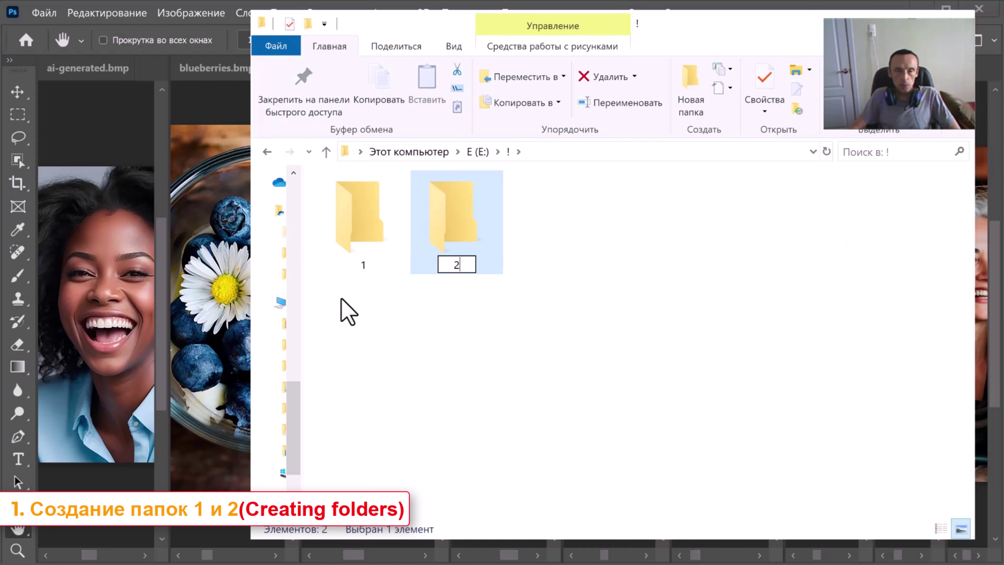
click(574, 249)
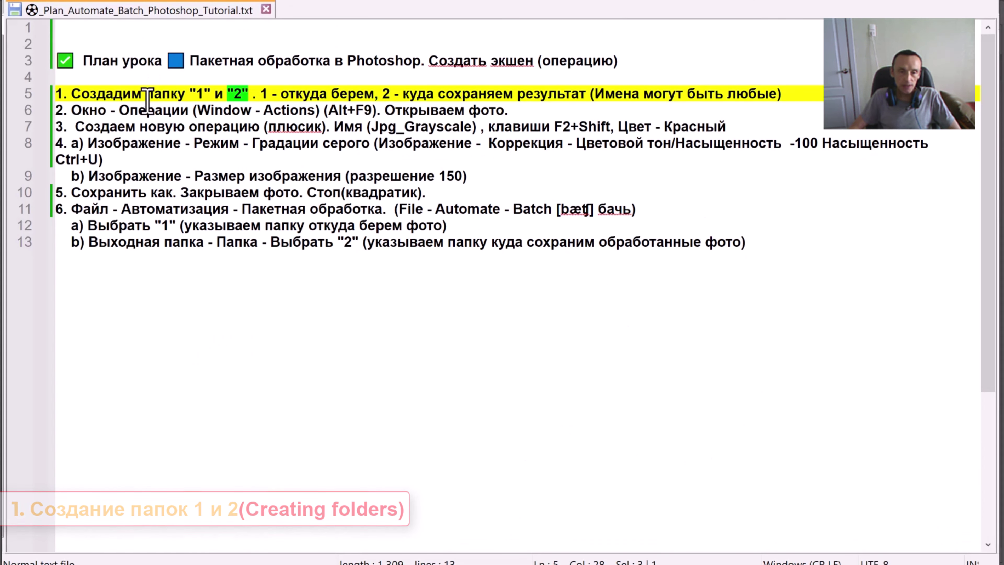
Move to step 2 of the lesson plan, about opening the Actions panel.
click(147, 109)
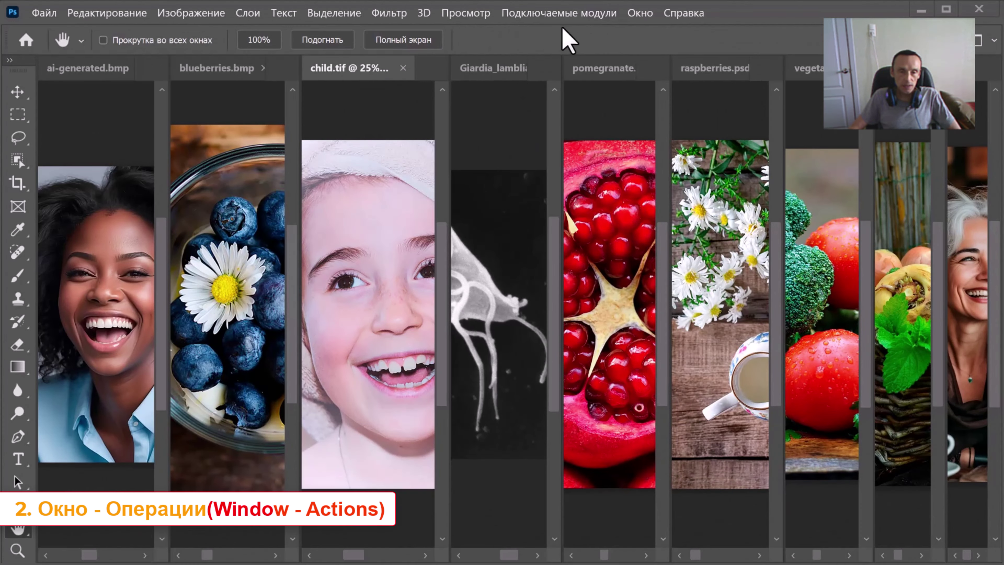
Close all six open images and show the Actions panel via Окно > Операции.
click(403, 68)
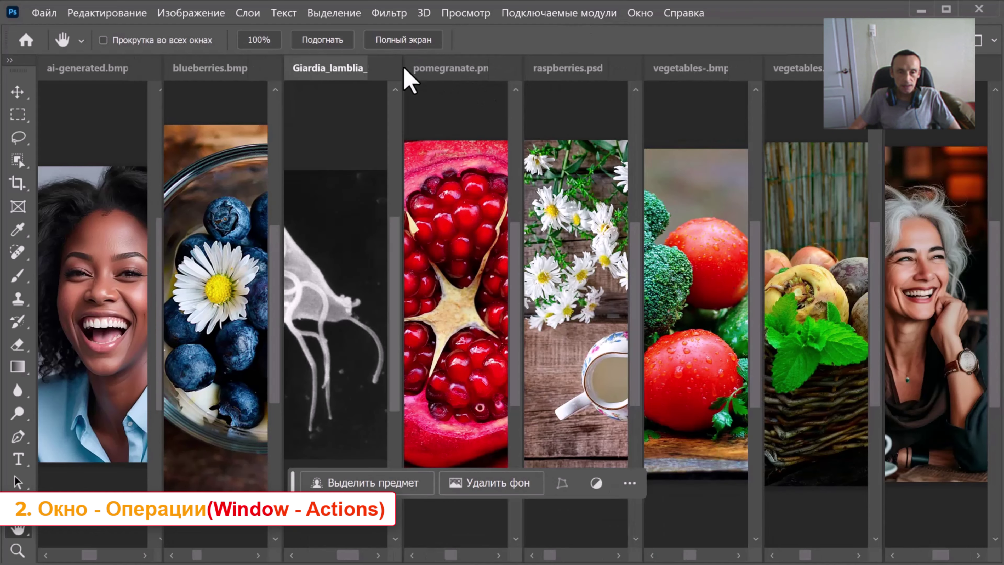
click(751, 68)
click(965, 68)
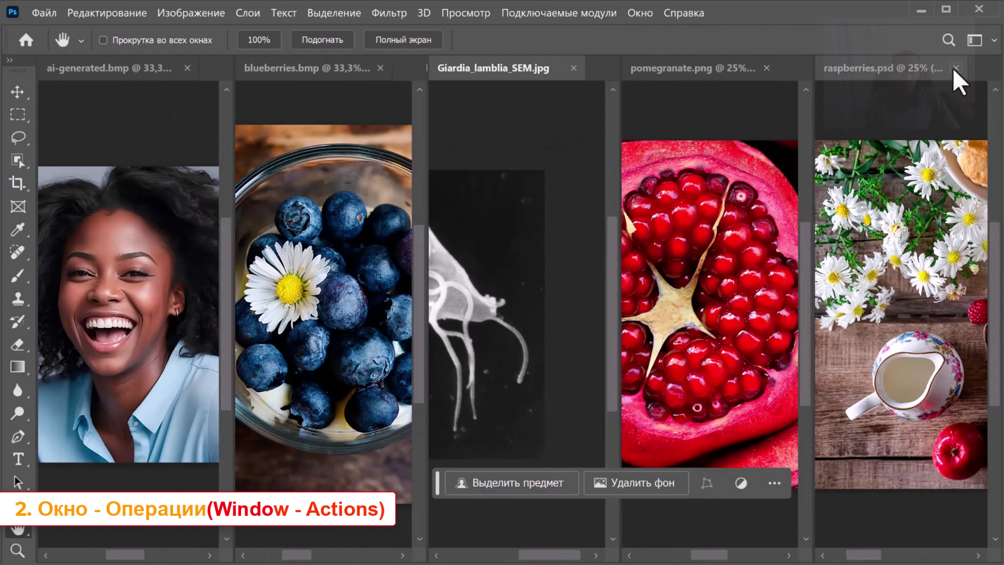
click(965, 68)
click(704, 68)
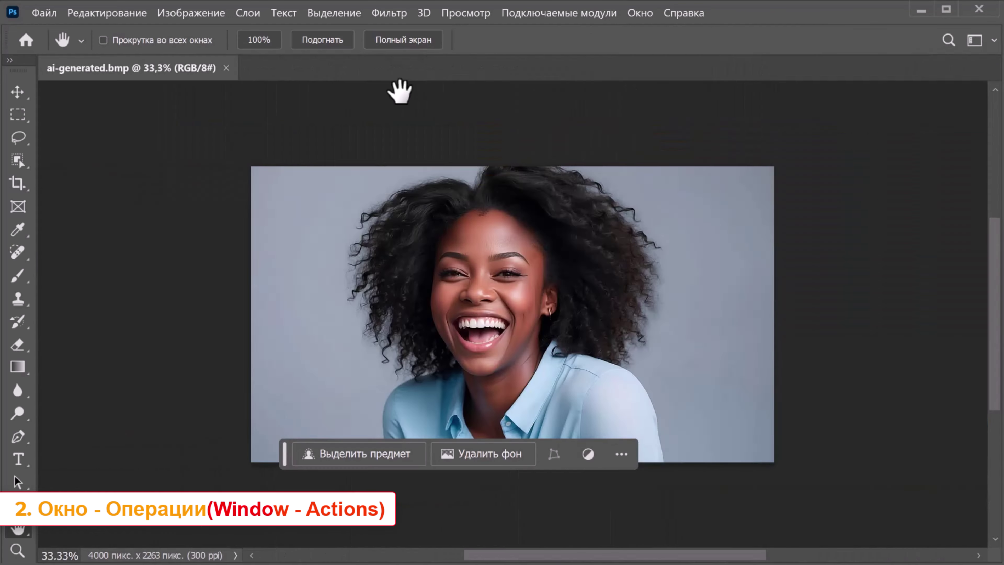
click(227, 68)
click(638, 14)
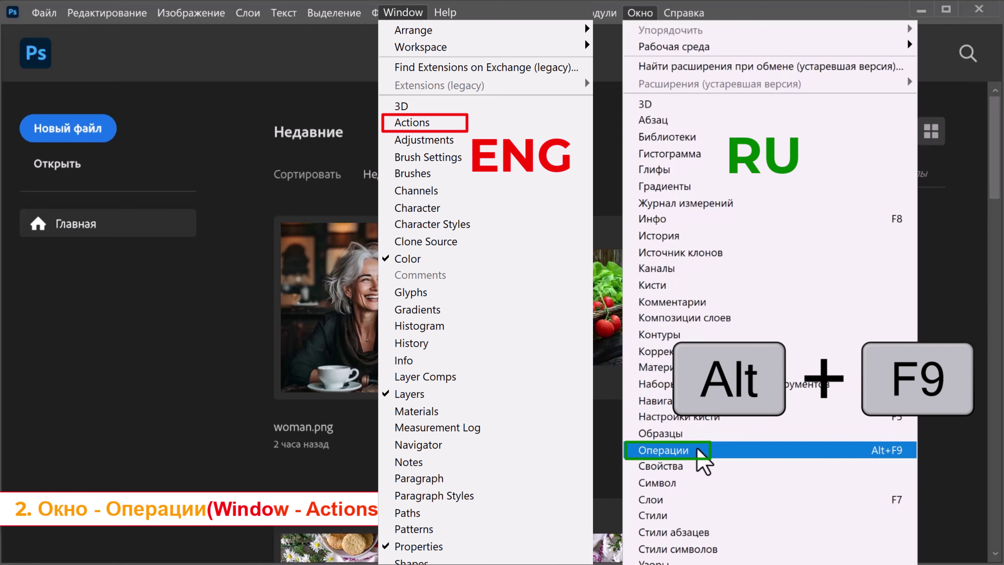
click(698, 451)
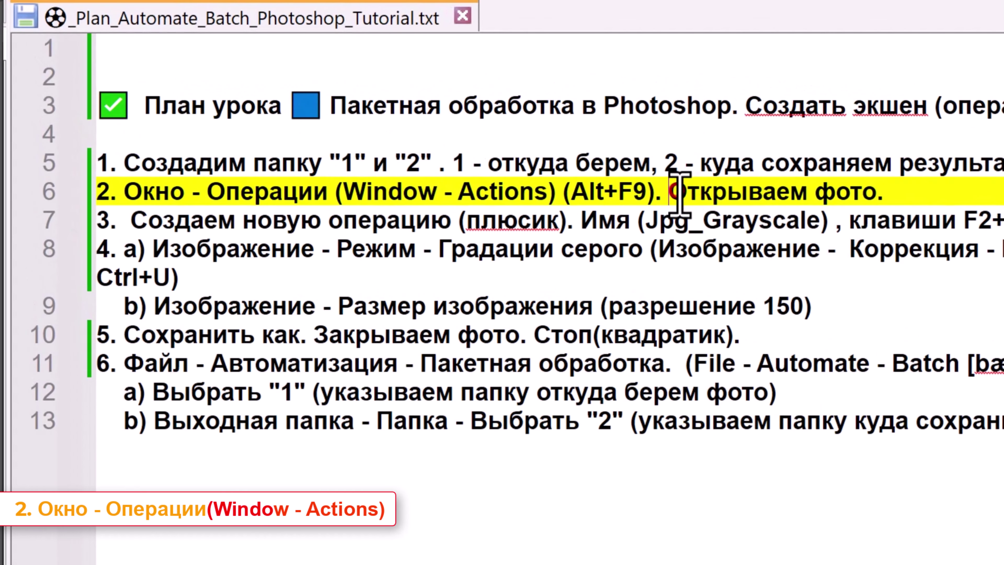
Highlight 'Открываем фото' in step 2 of the lesson plan.
drag(669, 192, 875, 192)
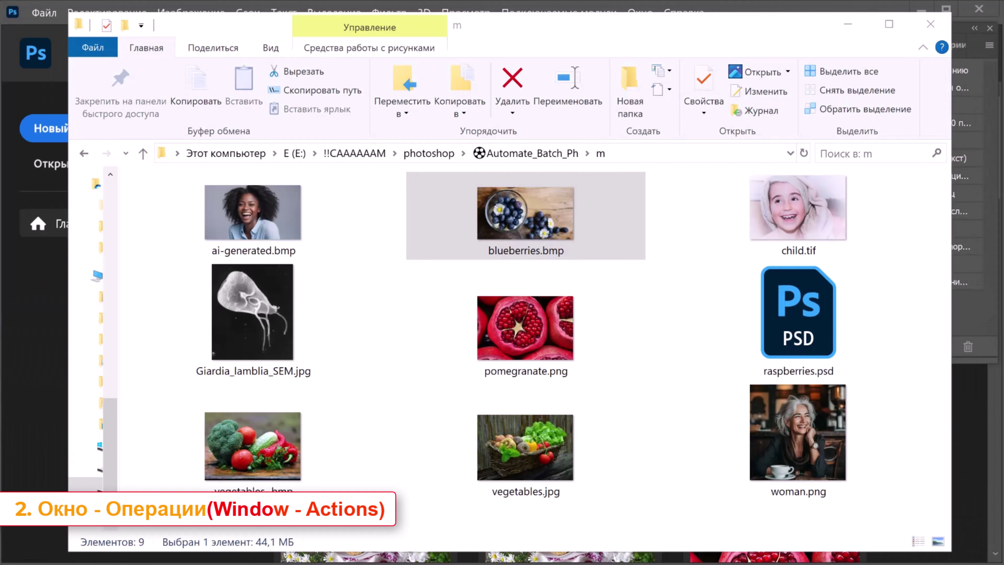
Open child.tif in Photoshop by dragging it from the m folder onto the window.
click(783, 206)
drag(783, 206, 979, 440)
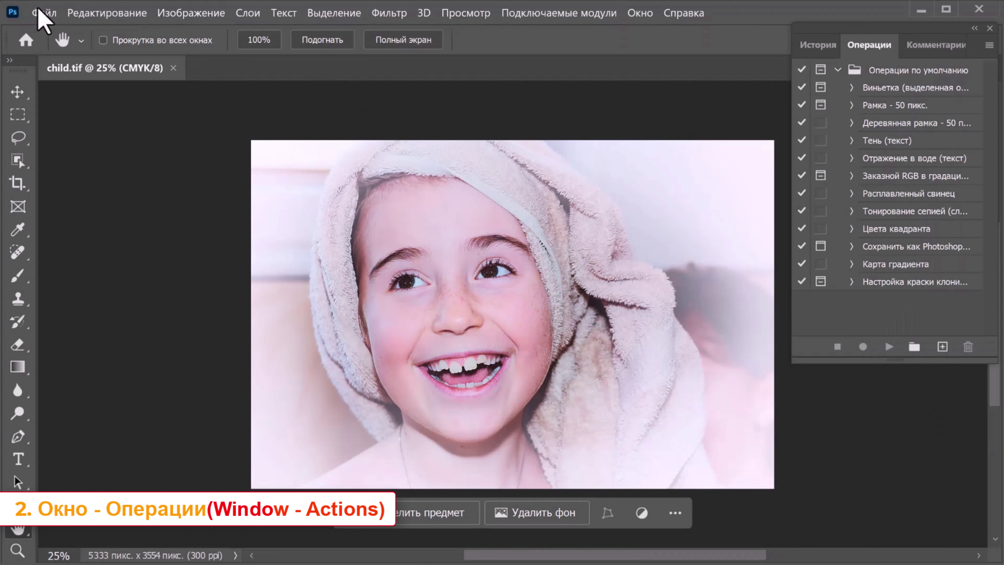
click(45, 13)
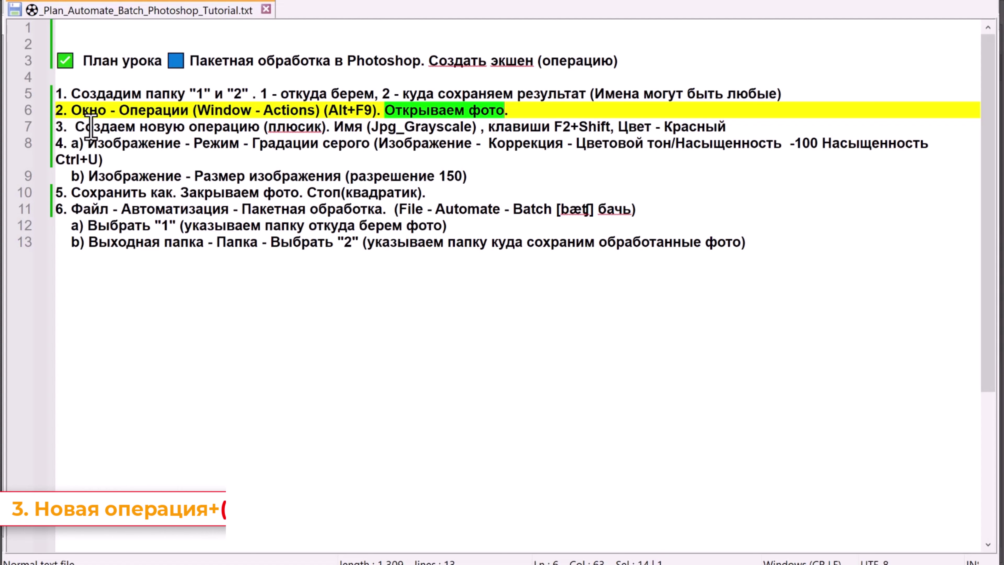
Review step 3 of the plan, highlighting its plus-sign note on creating the Jpg_Grayscale action.
click(89, 127)
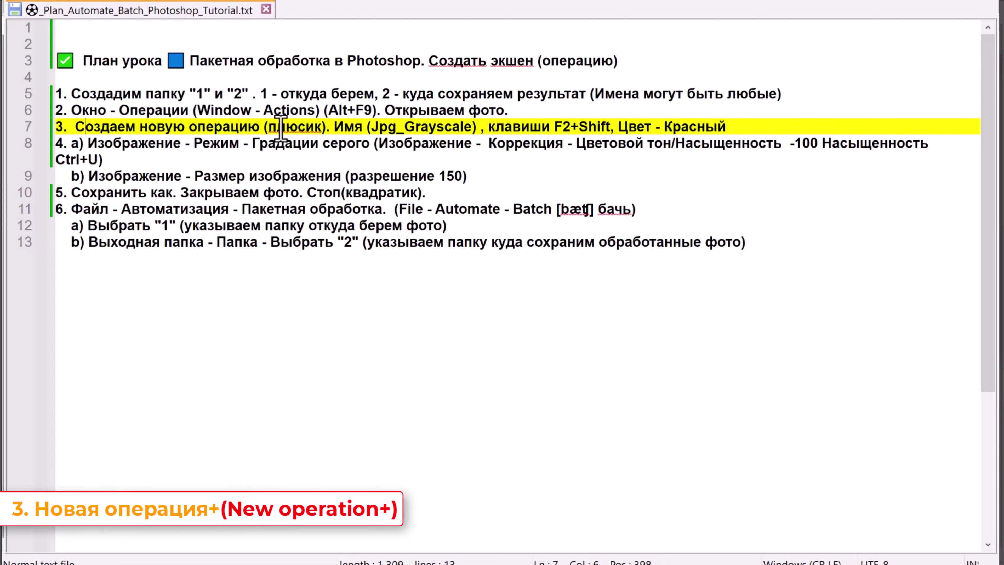
mouse_move(270, 126)
mouse_down()
mouse_move(460, 127)
mouse_move(583, 105)
mouse_move(692, 124)
mouse_up()
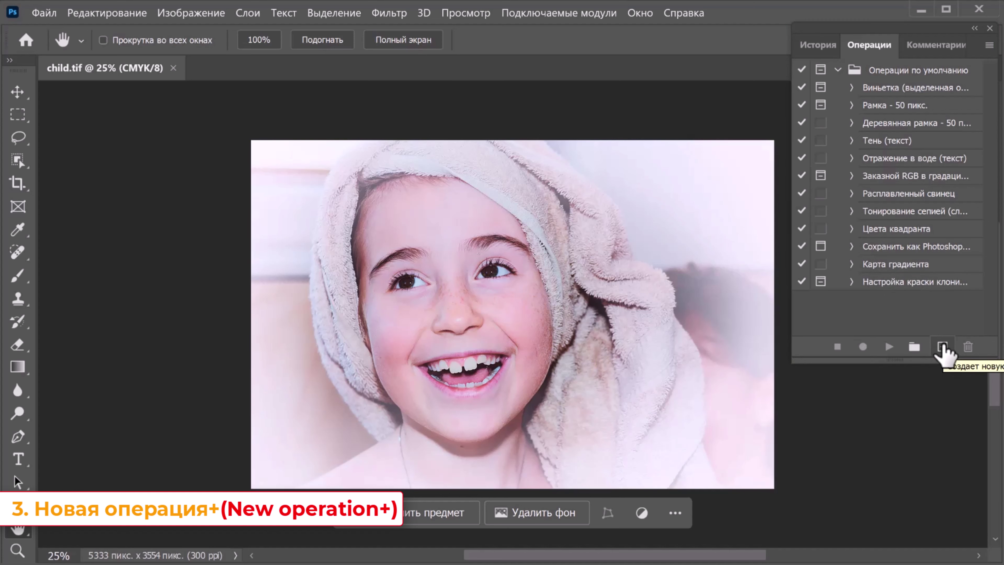
Float the Actions panel over the image and bring up the New Set dialog.
drag(870, 44, 720, 67)
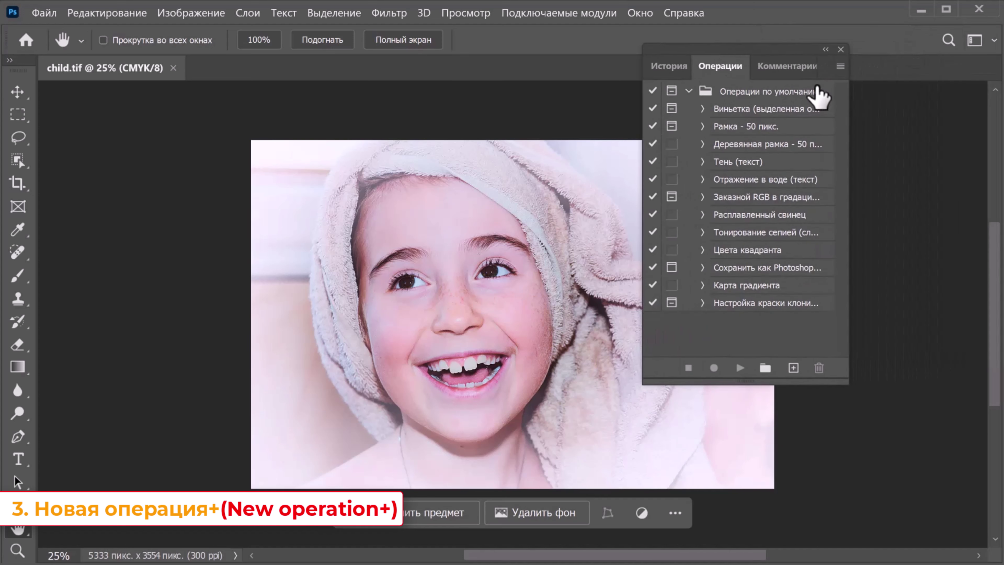
click(841, 67)
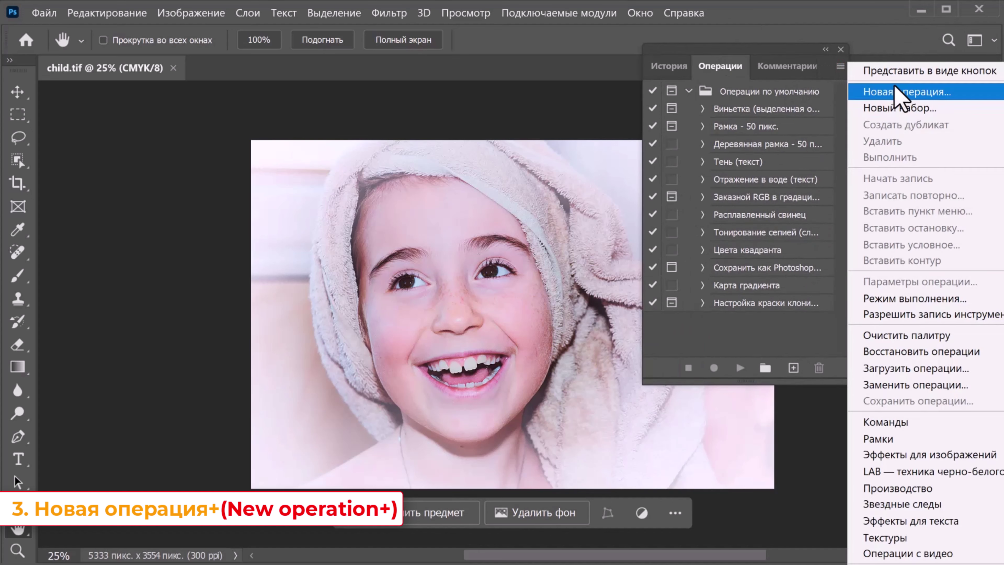
key(Escape)
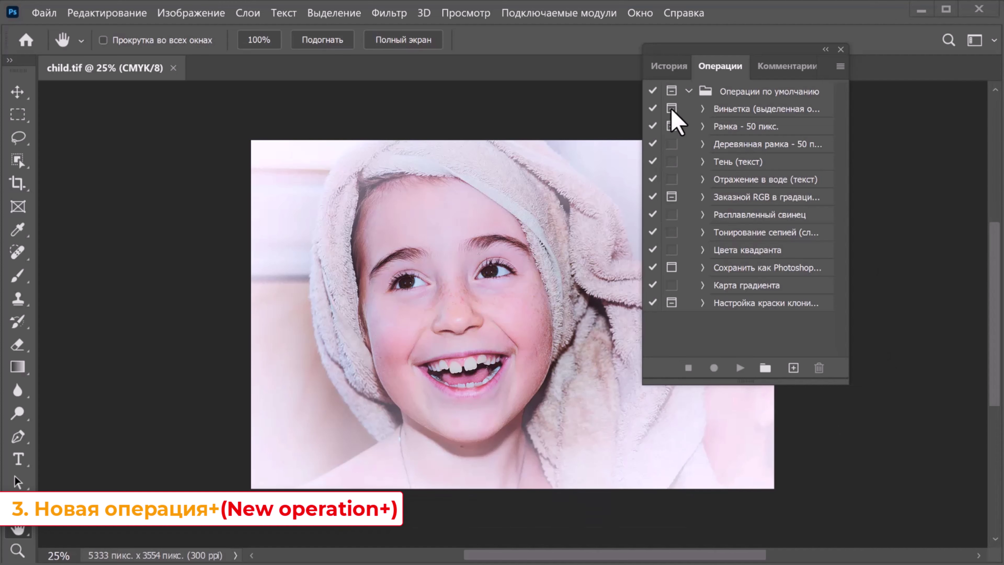
click(689, 91)
click(690, 91)
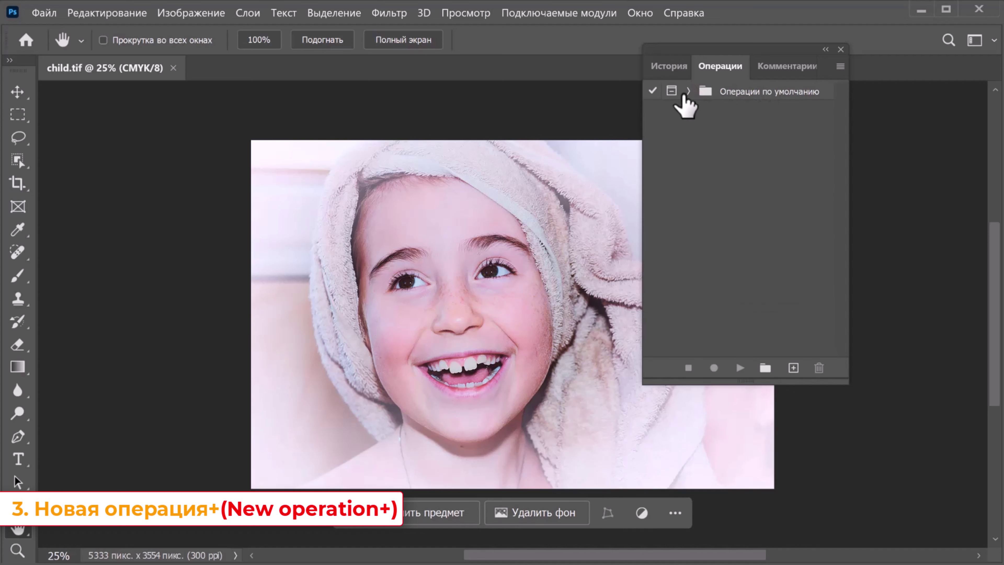
click(689, 91)
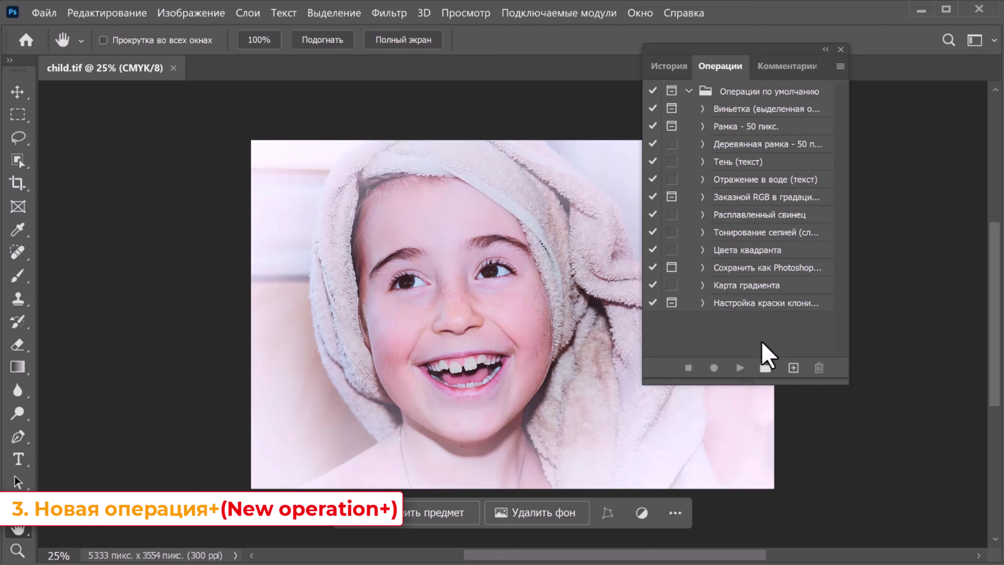
click(765, 368)
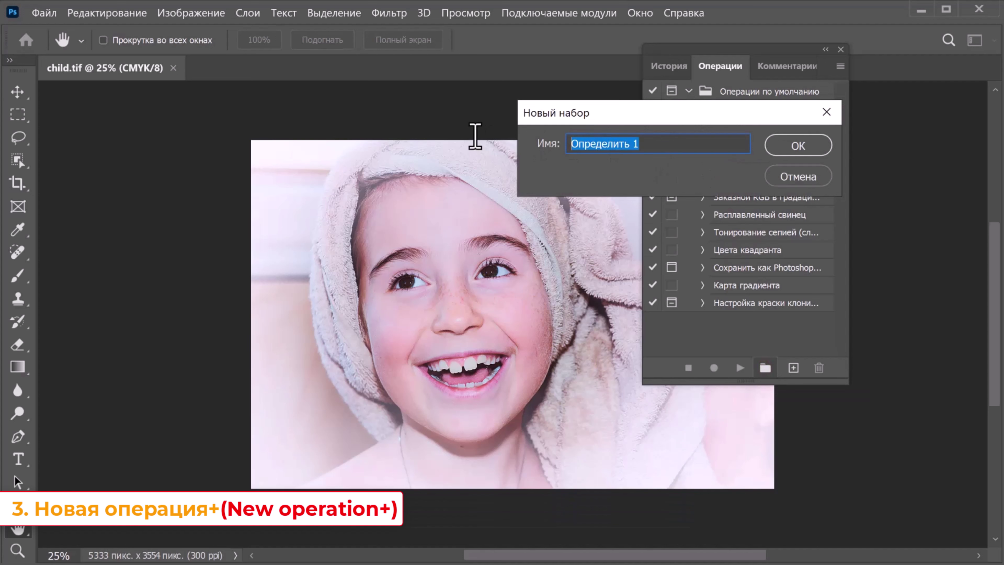
Name the new action set 16.04.24 and start a new action inside it.
text(16.)
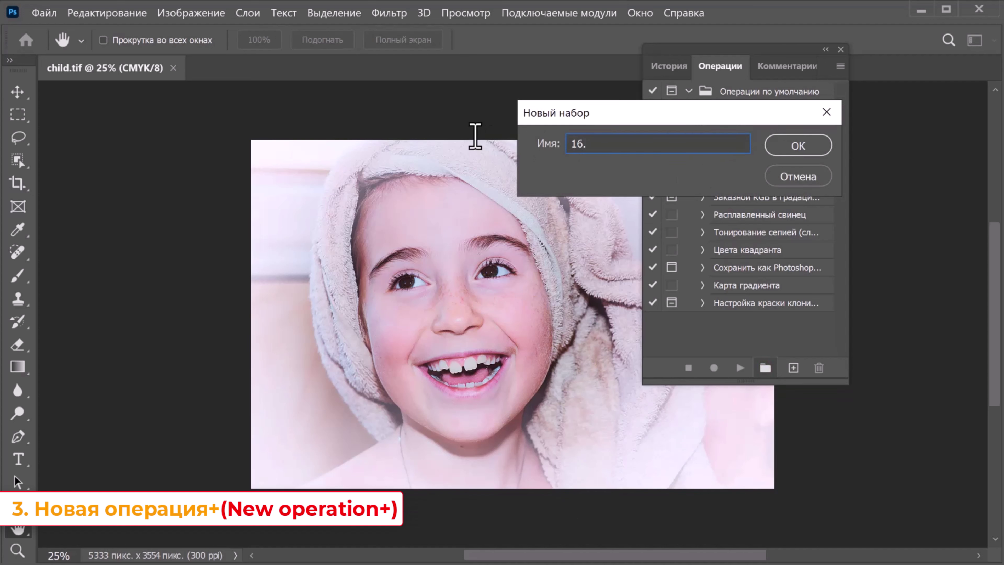
text(04.2)
key(Return)
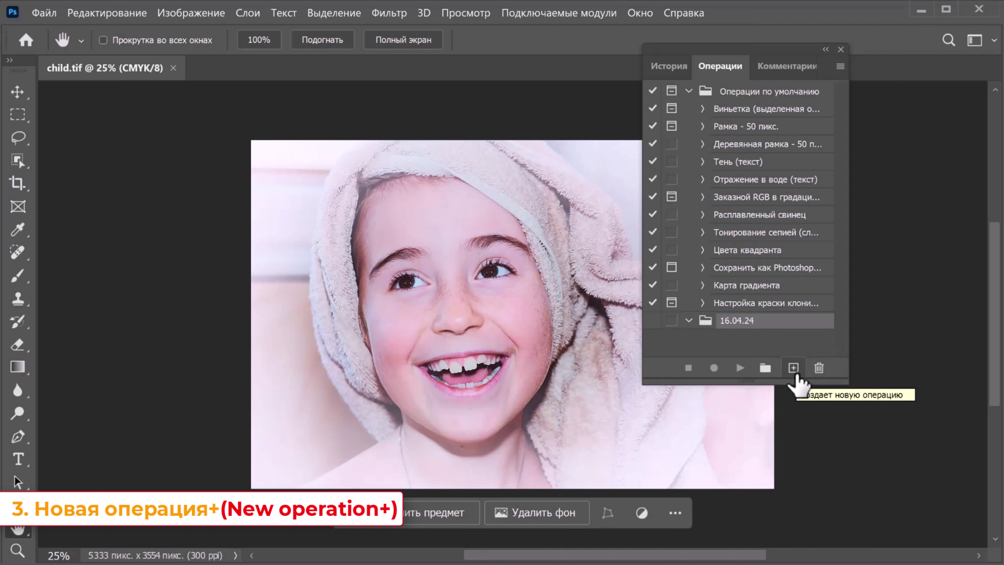
click(793, 369)
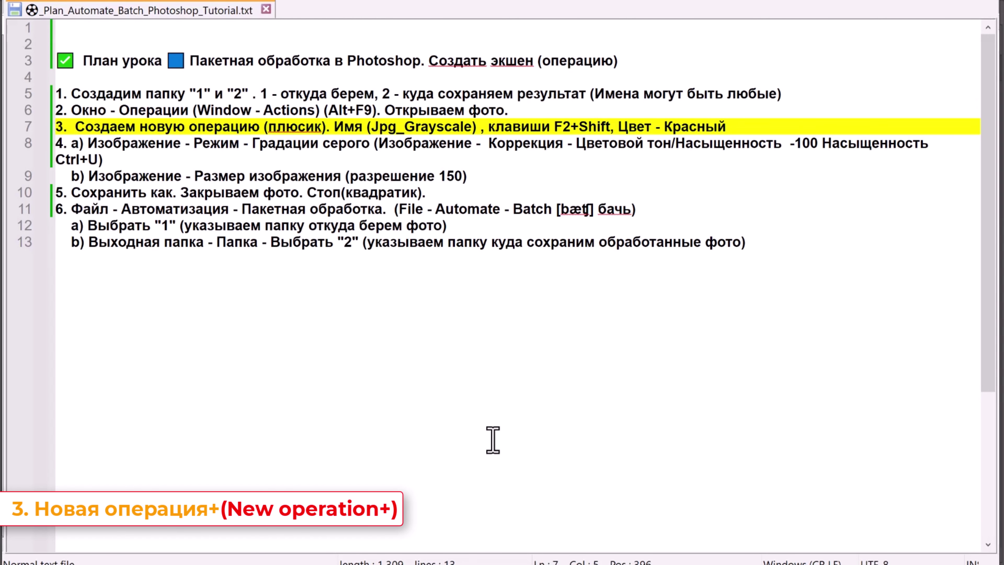
Take Jpg_Grayscale from line 7 of the lesson plan as the new action's name.
double_click(380, 133)
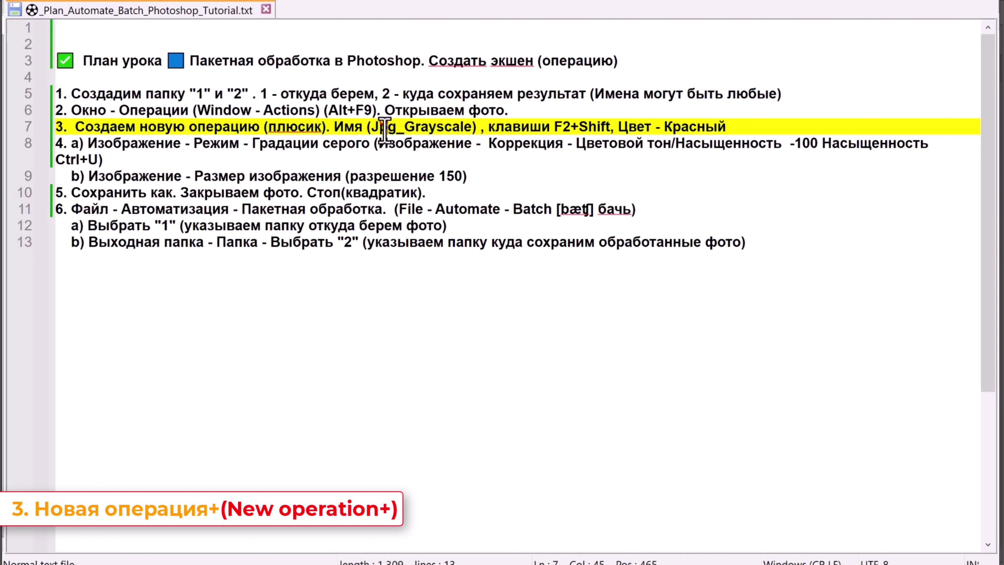
drag(378, 127, 473, 127)
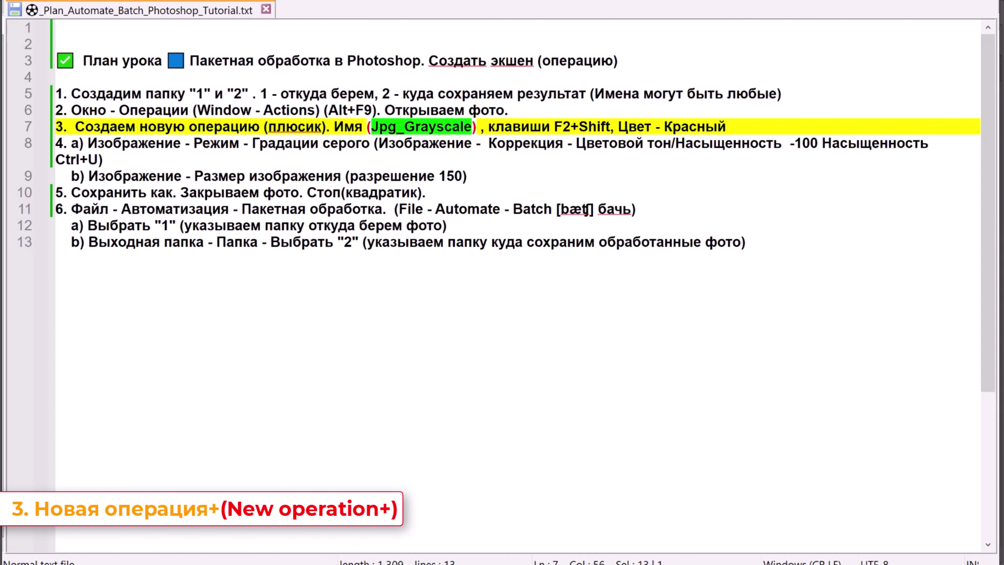
text(Jpg_Grayscale)
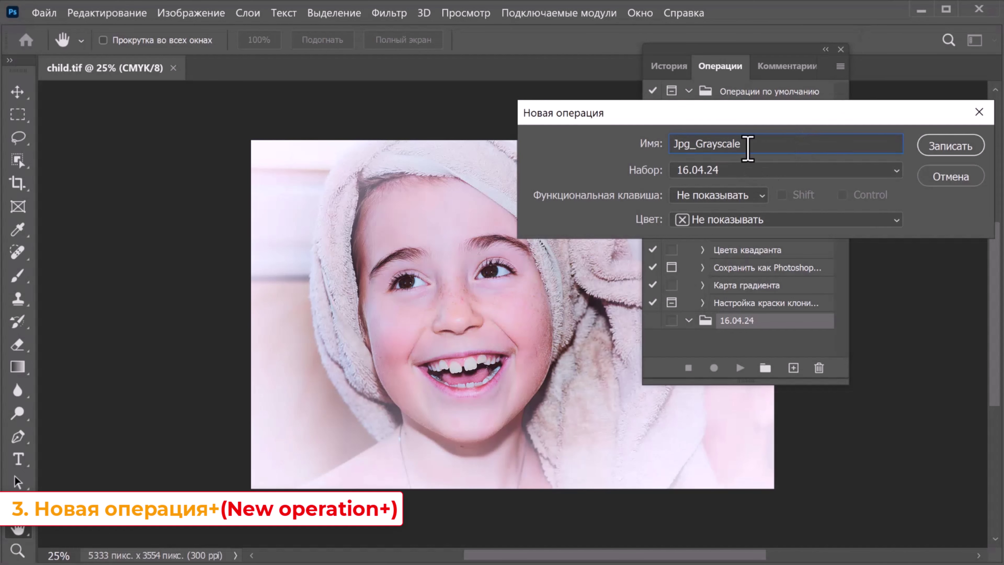
Put the action in set 16.04.24, colour it Red, assign Shift+F2, and start recording.
click(736, 170)
click(724, 201)
click(767, 221)
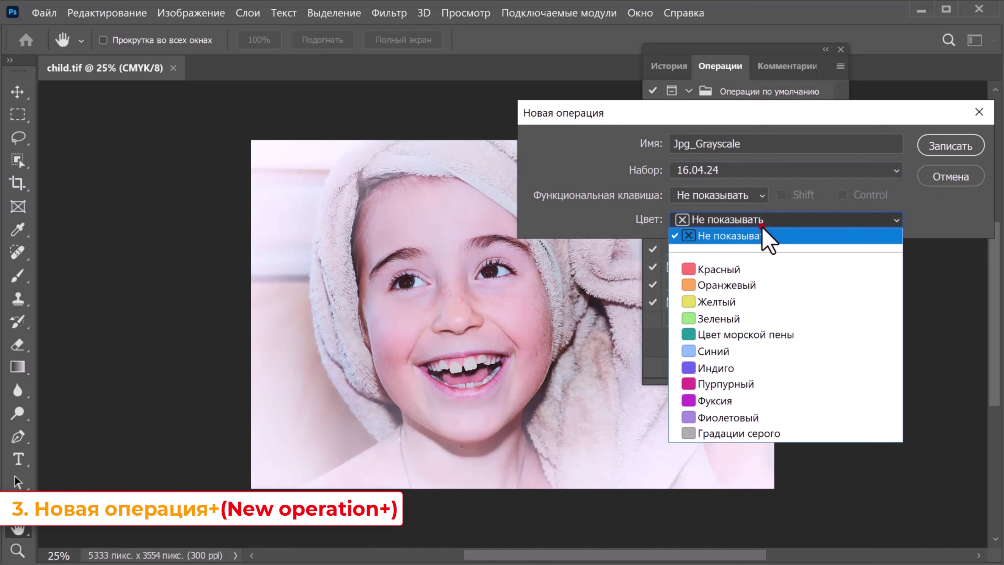
click(727, 273)
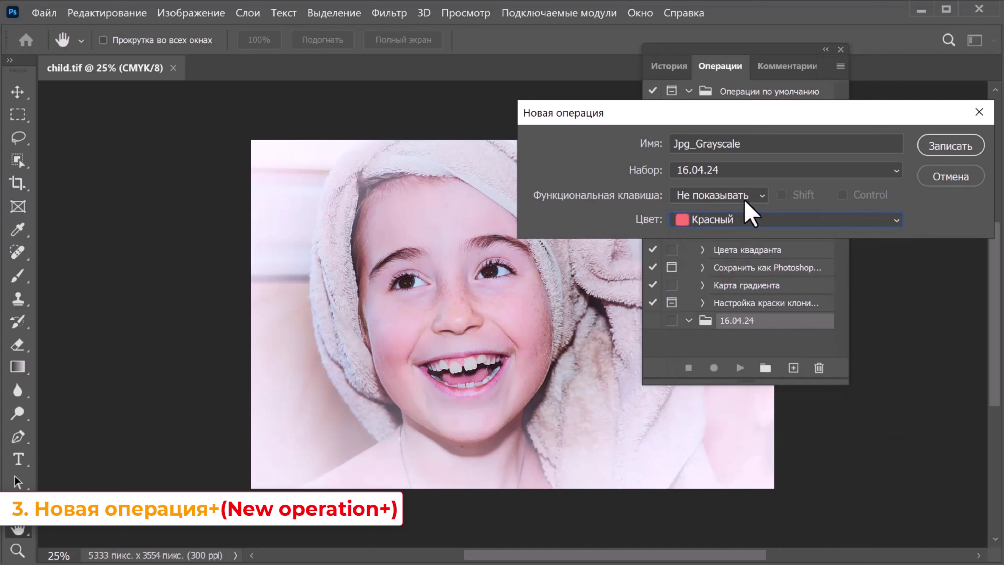
click(760, 196)
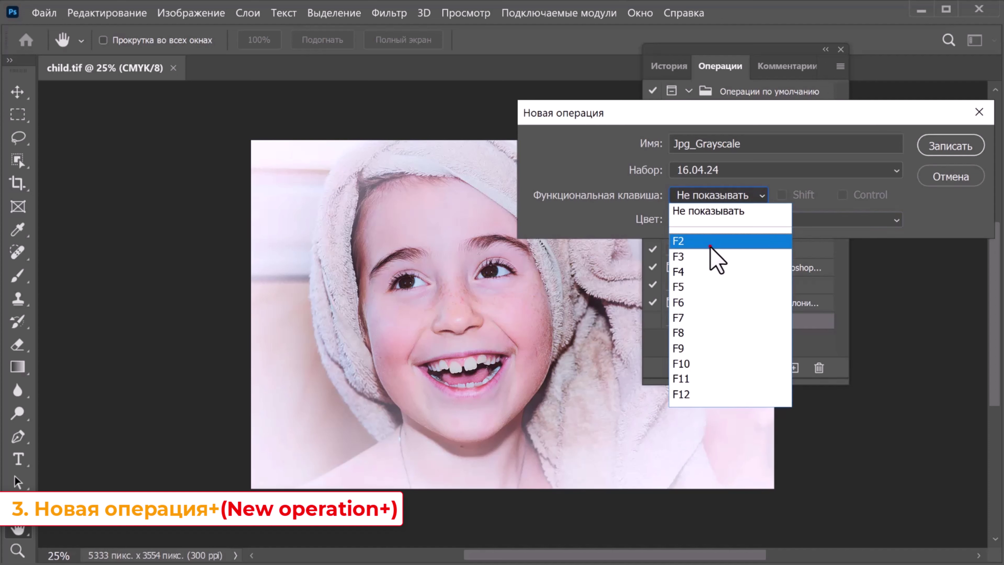
click(711, 245)
click(781, 194)
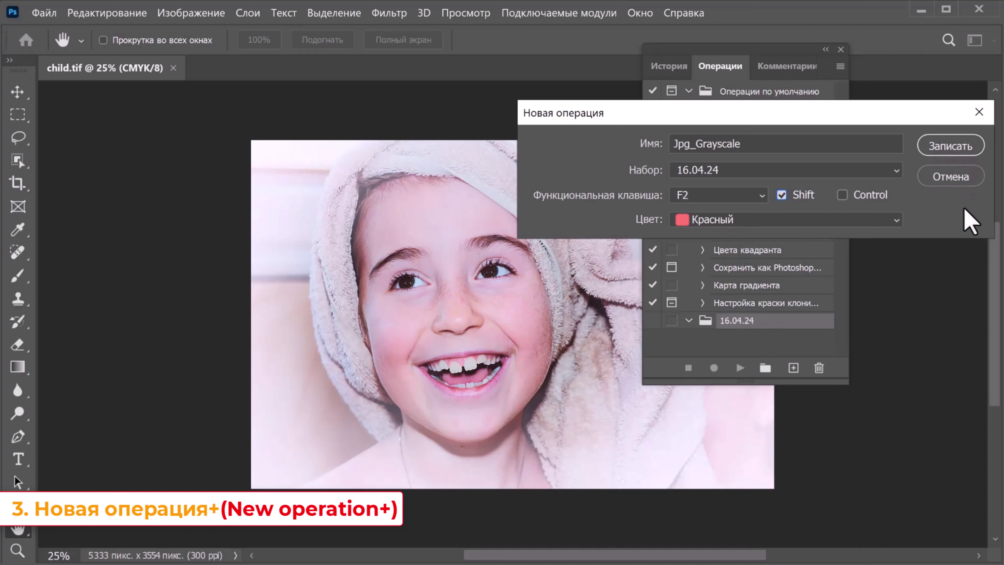
click(952, 147)
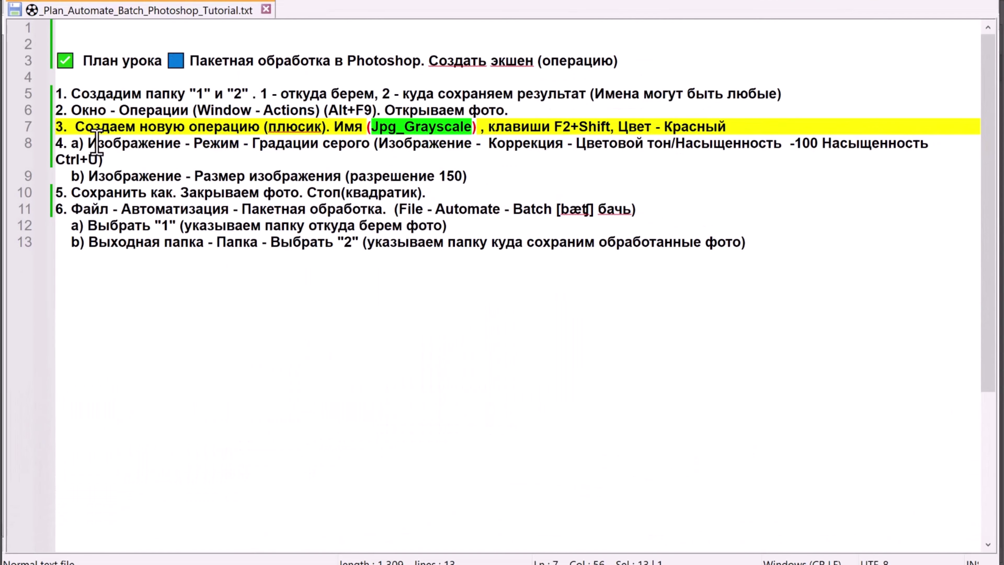
drag(57, 144, 79, 146)
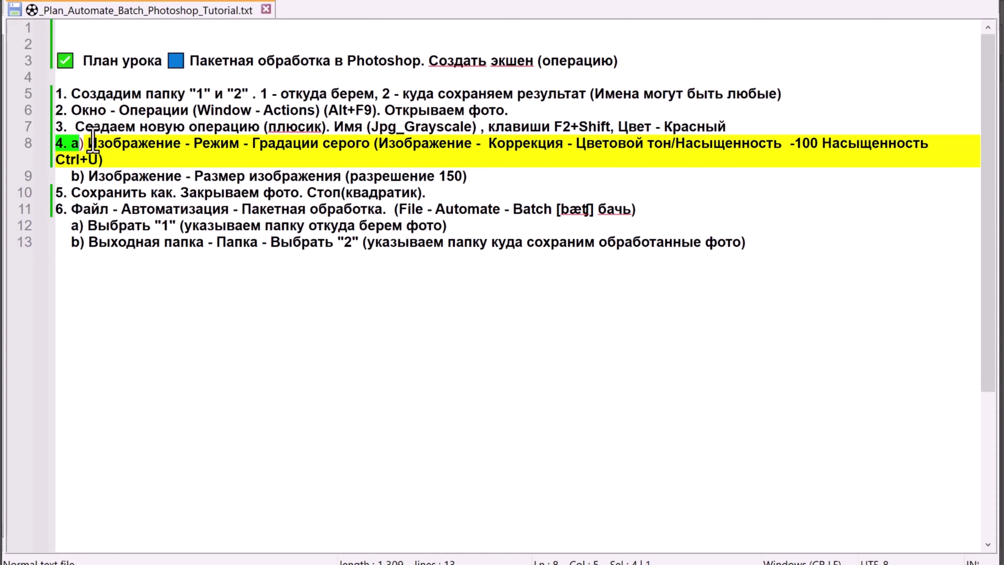
click(209, 144)
drag(253, 143, 546, 143)
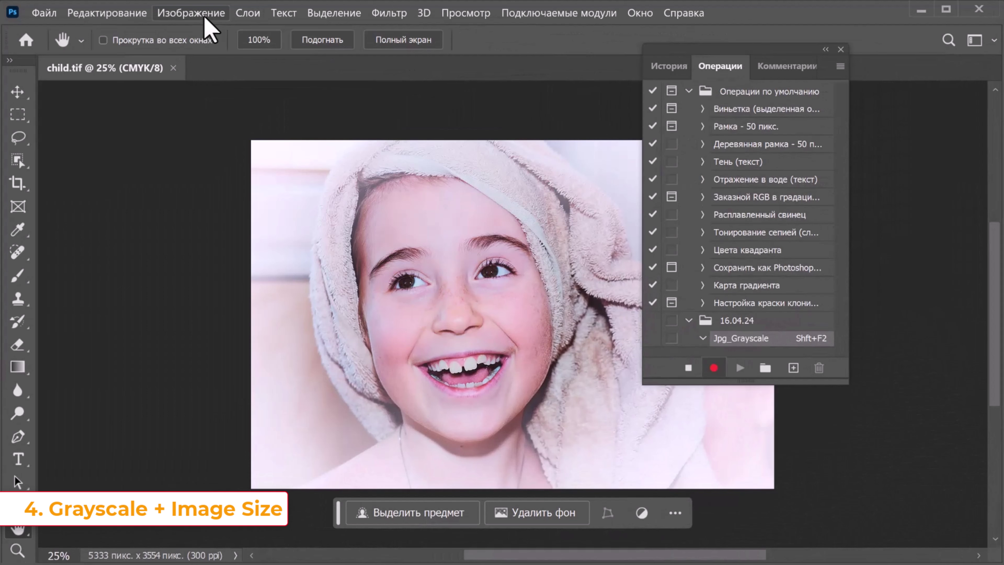
Try draining colour with Hue/Saturation, then cancel the adjustment.
click(205, 16)
mouse_move(196, 51)
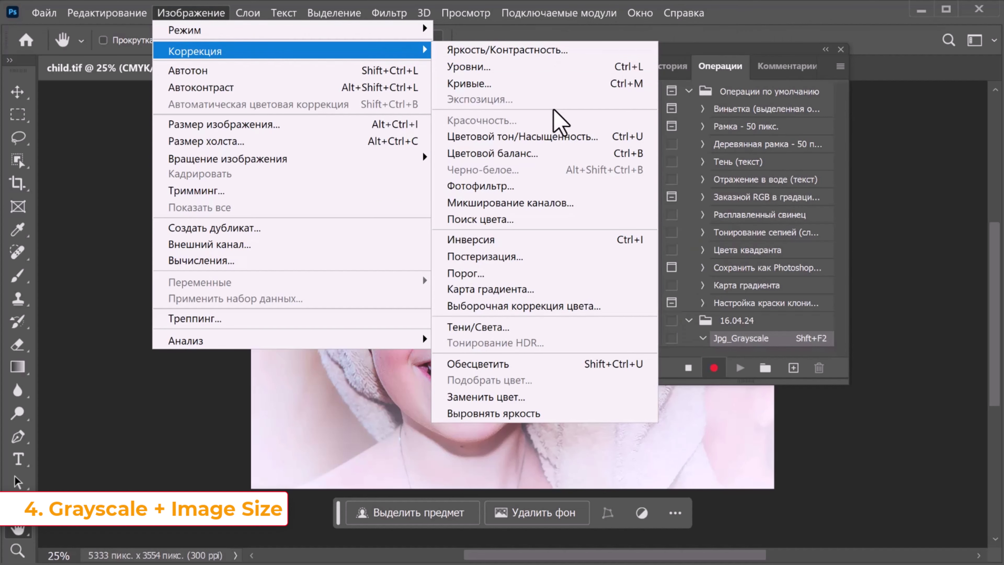
click(569, 138)
drag(626, 209, 525, 217)
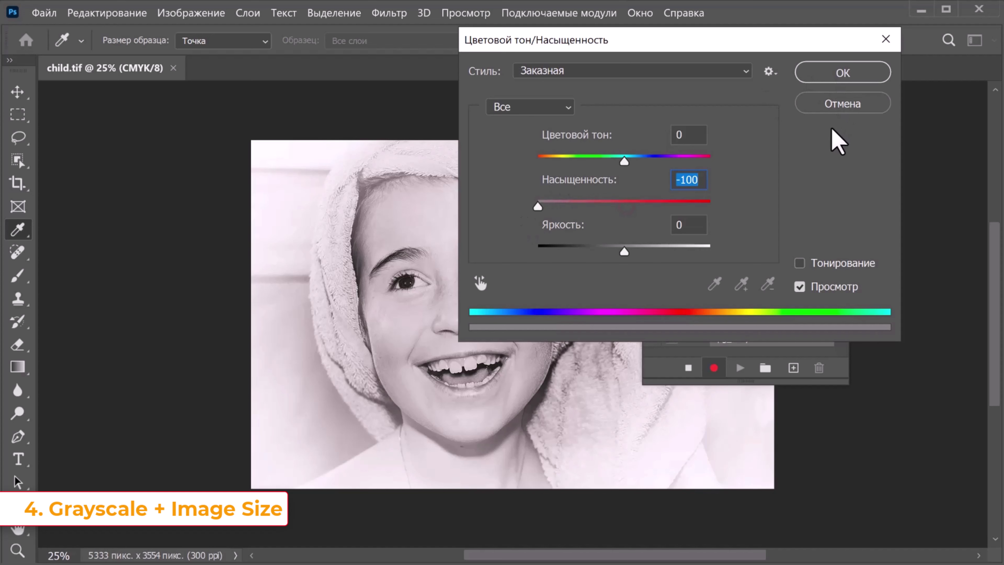
click(849, 105)
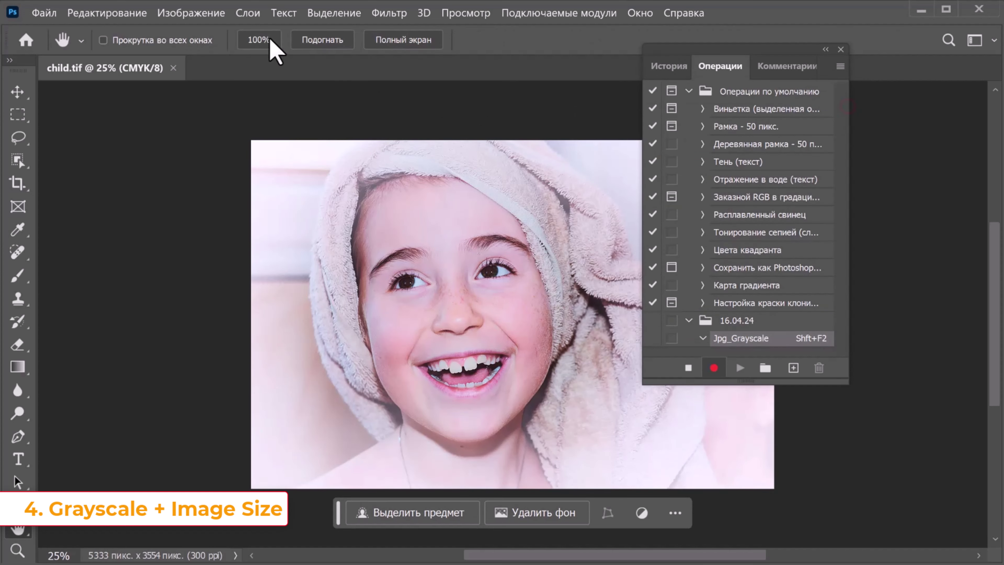
Convert the photo to Grayscale mode, discarding colour, and expand the recorded Convert Mode step.
click(189, 14)
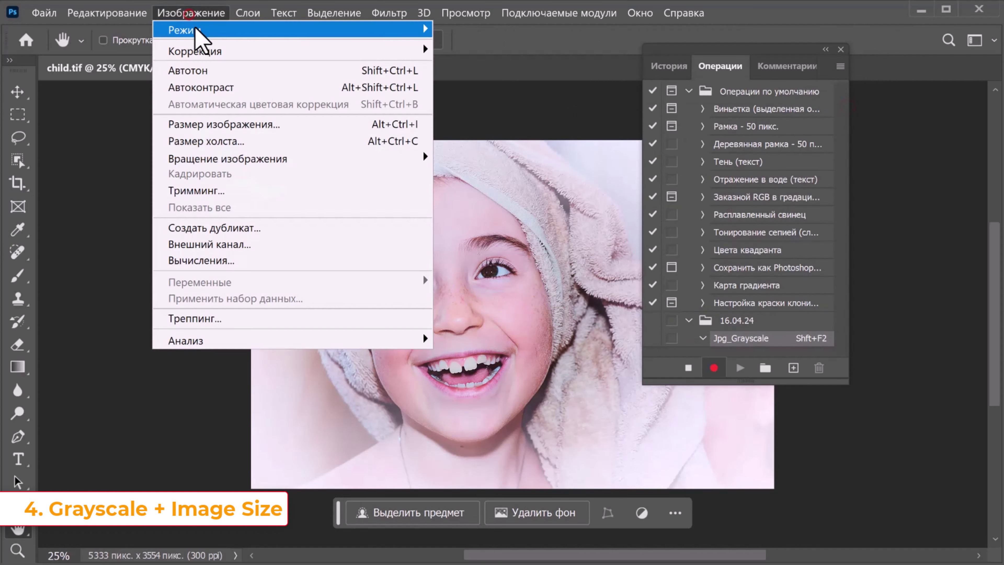
mouse_move(291, 30)
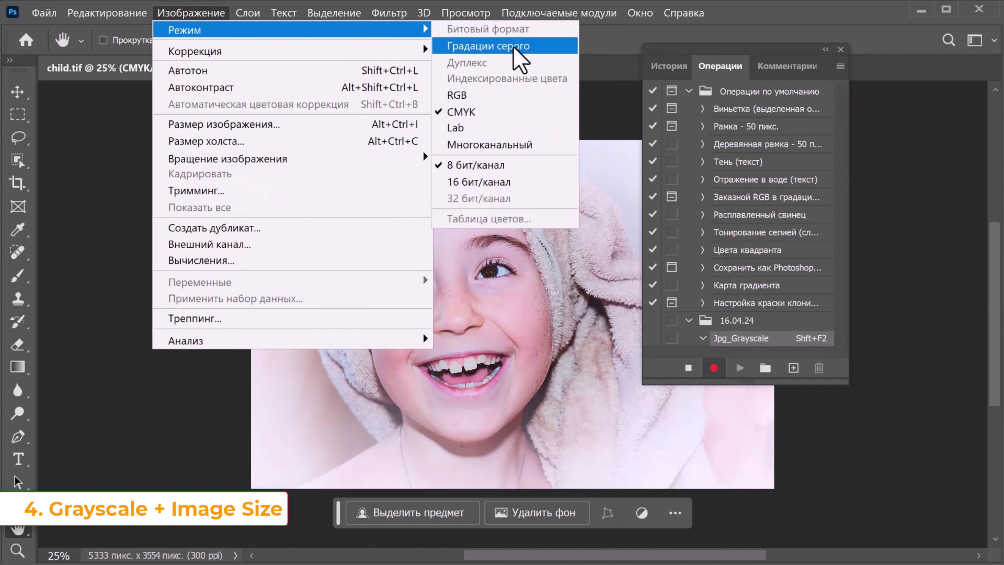
click(515, 46)
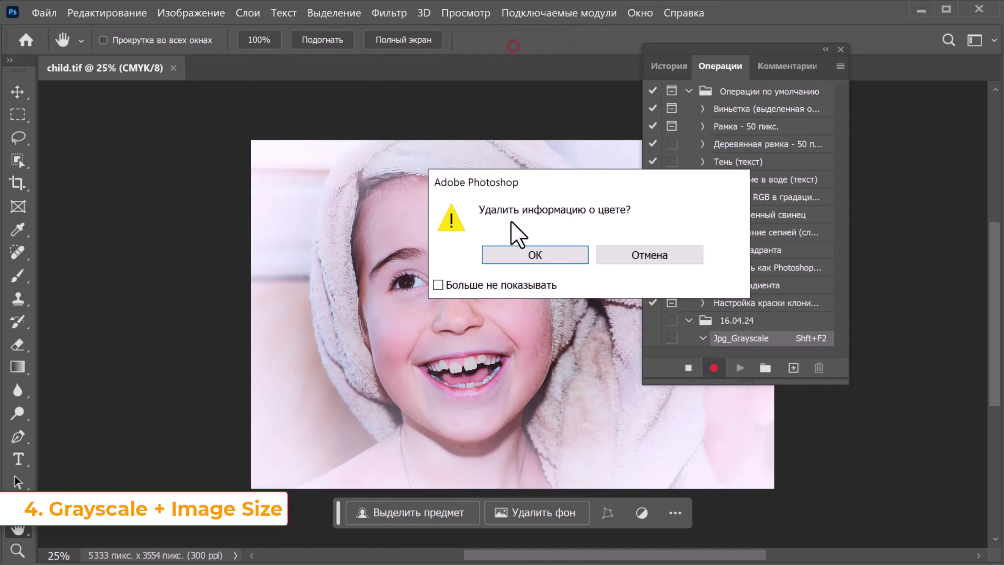
click(551, 257)
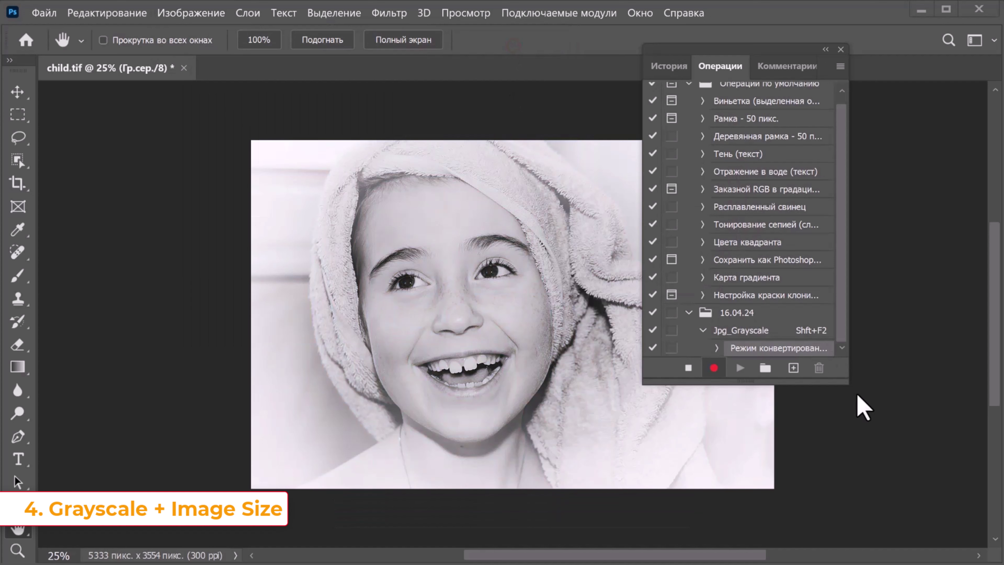
drag(842, 374, 890, 478)
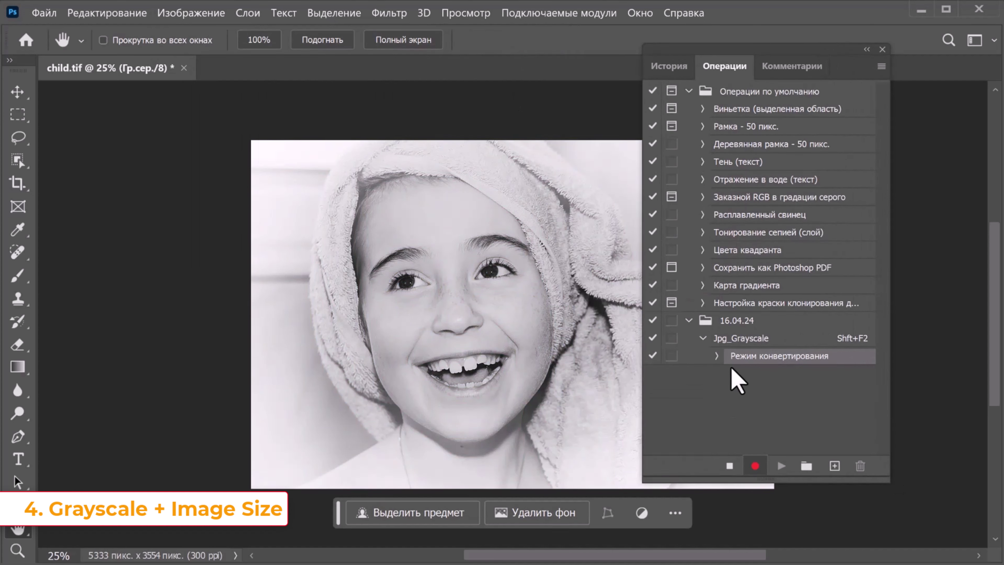
click(716, 356)
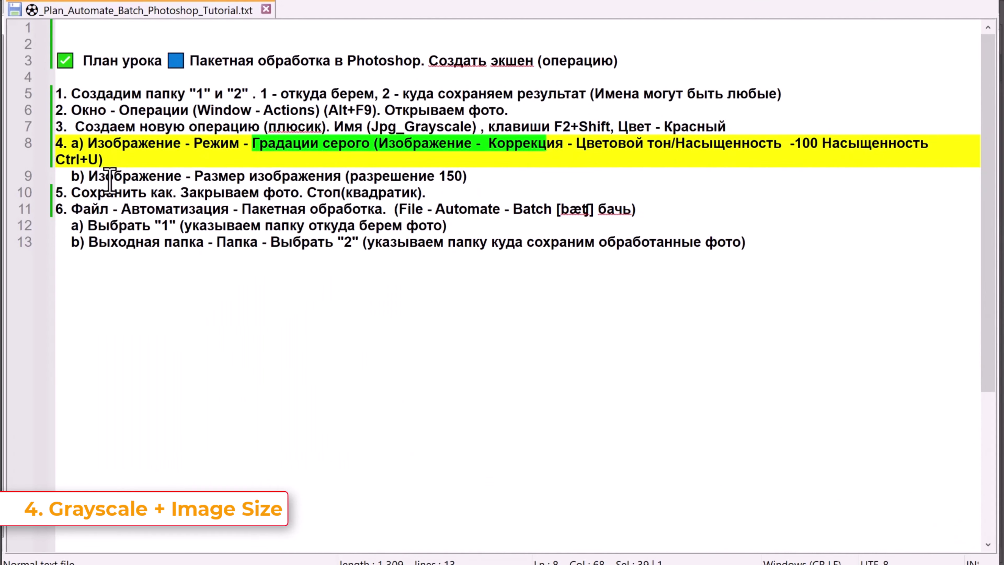
click(115, 178)
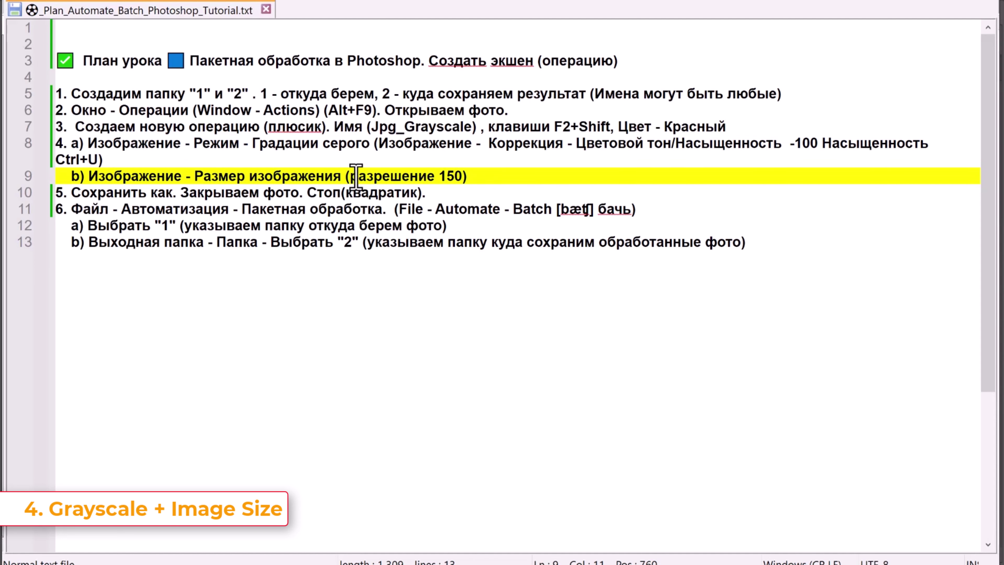
drag(353, 177, 458, 176)
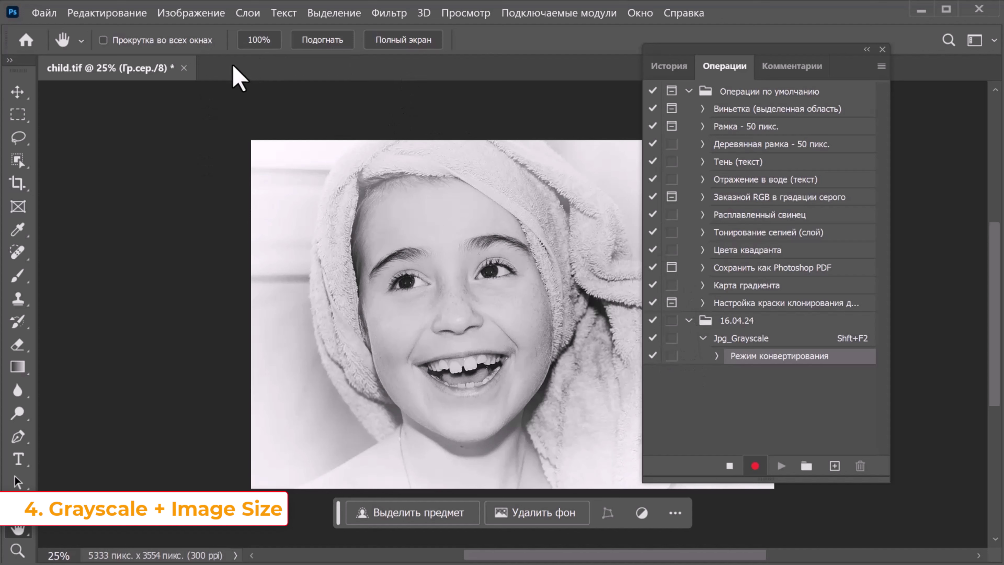
Apply Image Size of 1280 × 853 px at 72 ppi to the grayscale photo.
click(191, 12)
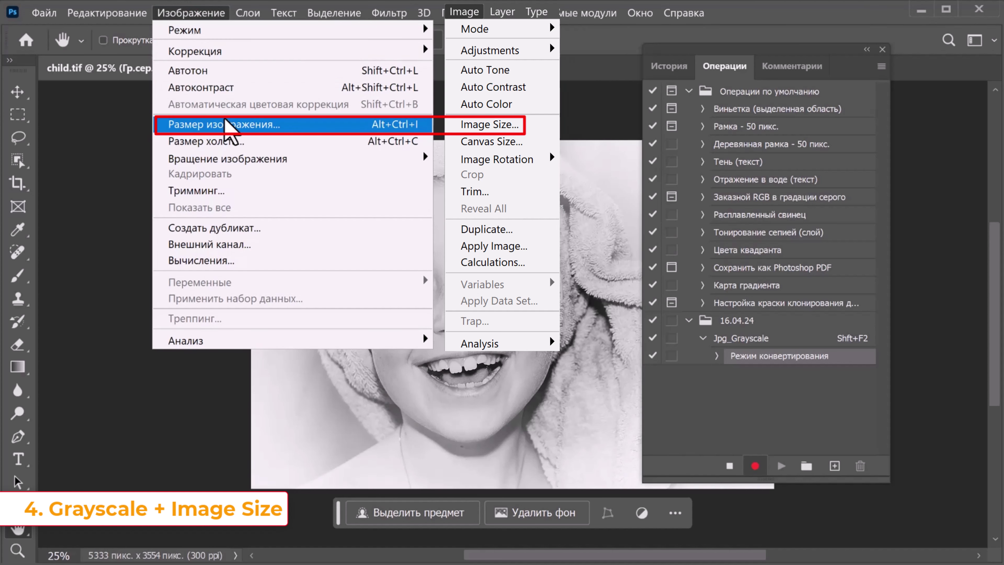
click(227, 125)
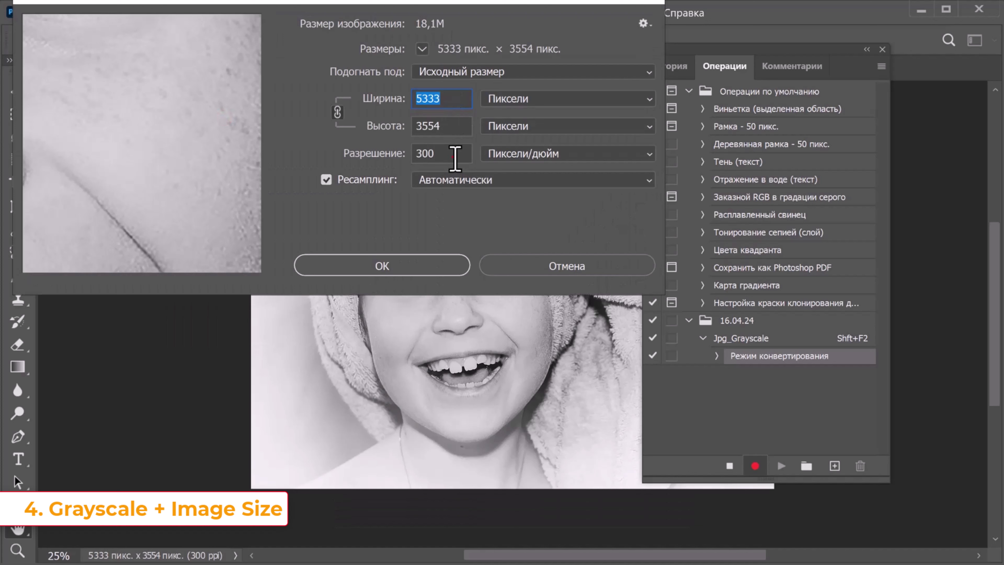
drag(436, 158, 402, 161)
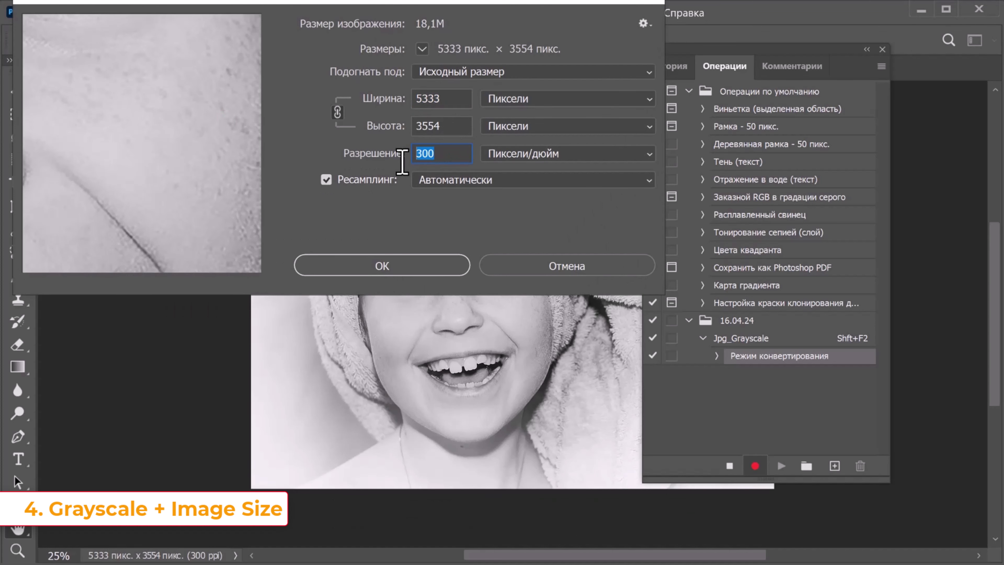
text(1)
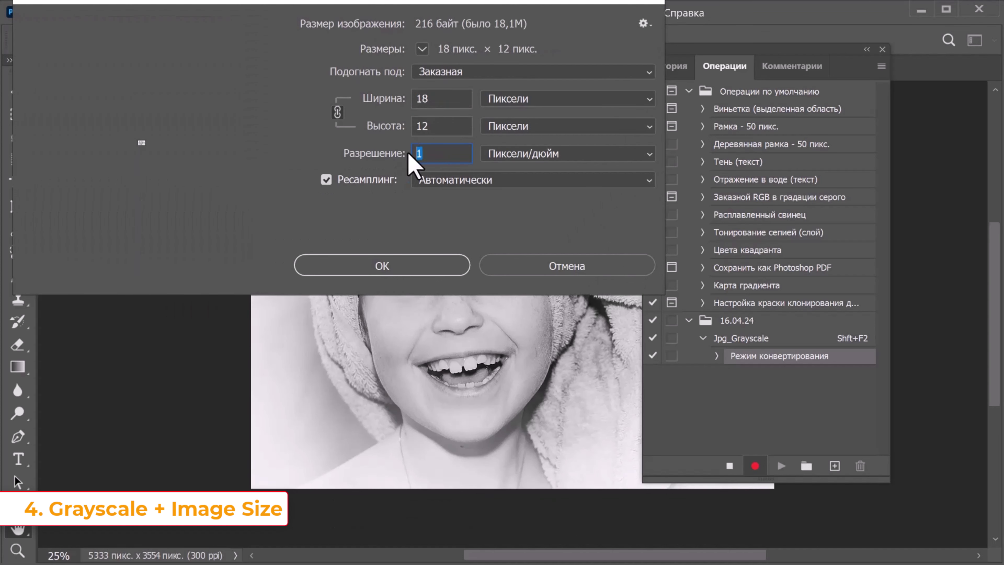
text(72)
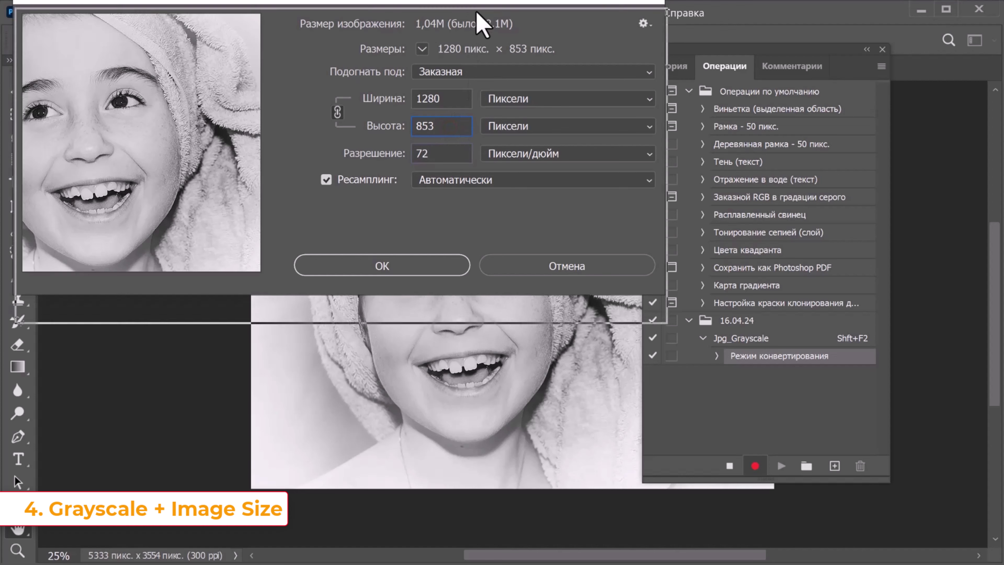
drag(477, 1, 479, 37)
drag(448, 192, 412, 199)
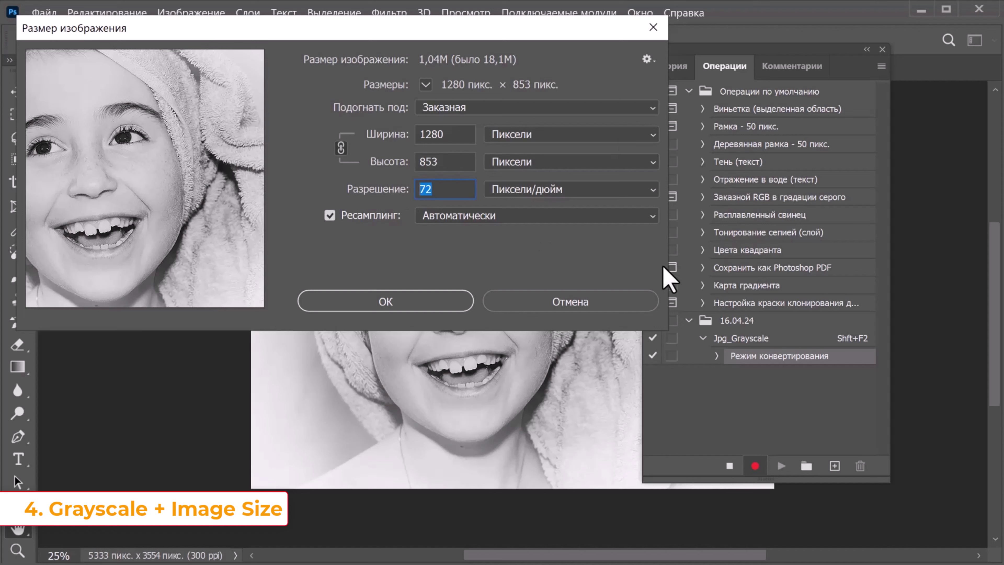
click(395, 307)
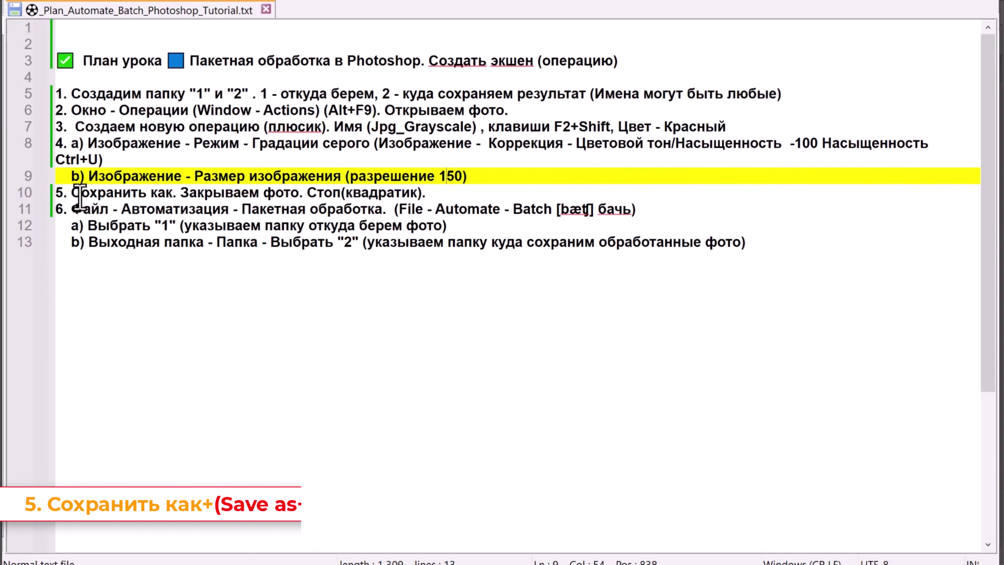
drag(80, 194, 199, 193)
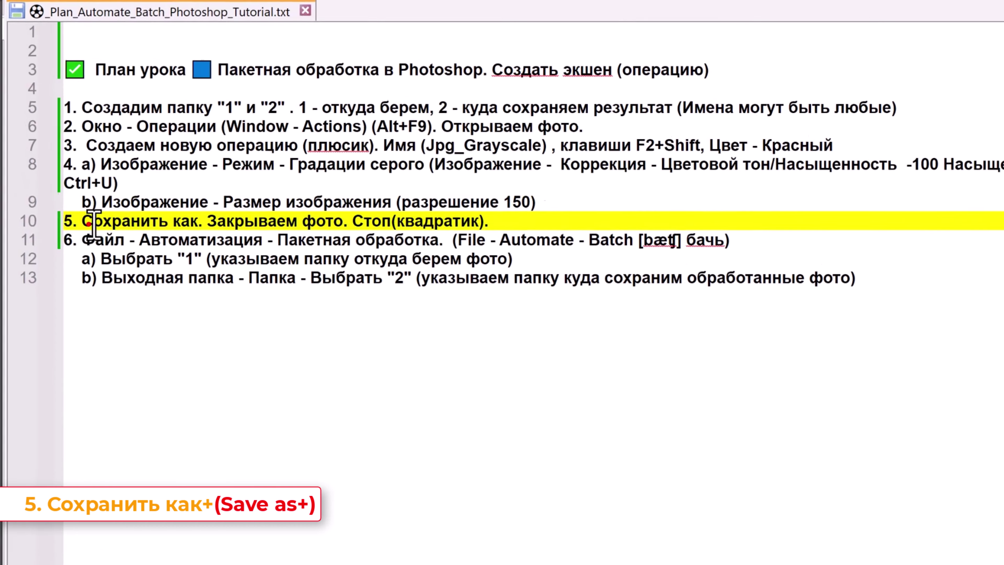
drag(310, 294, 475, 295)
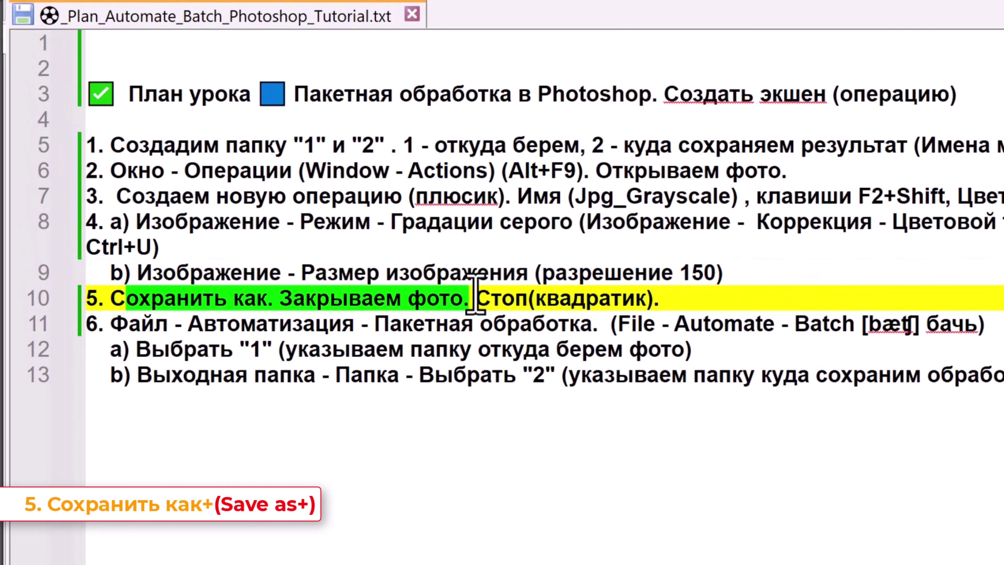
click(562, 300)
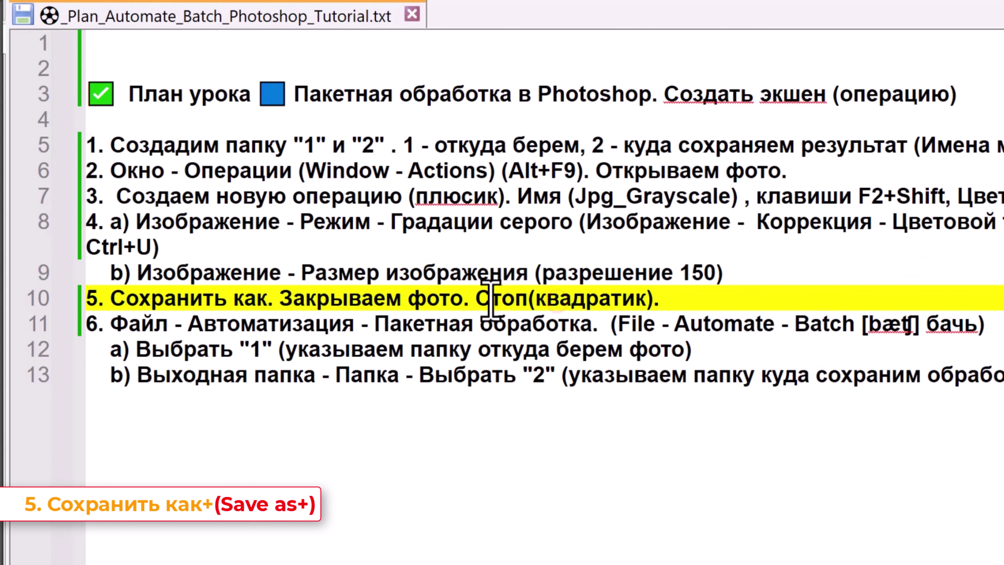
click(480, 297)
drag(485, 300, 669, 299)
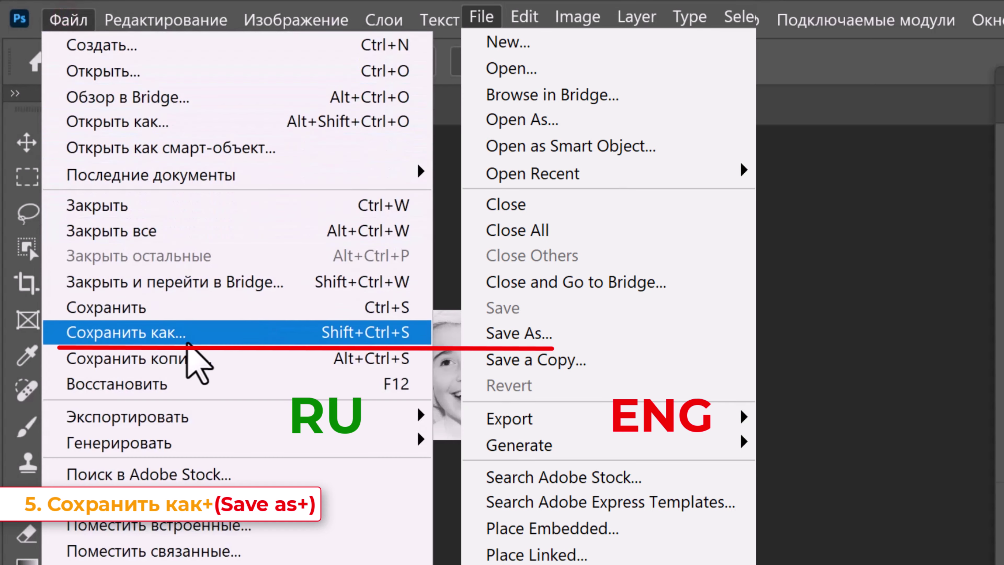
Start Save As for the photo and choose JPEG as the file format.
click(190, 340)
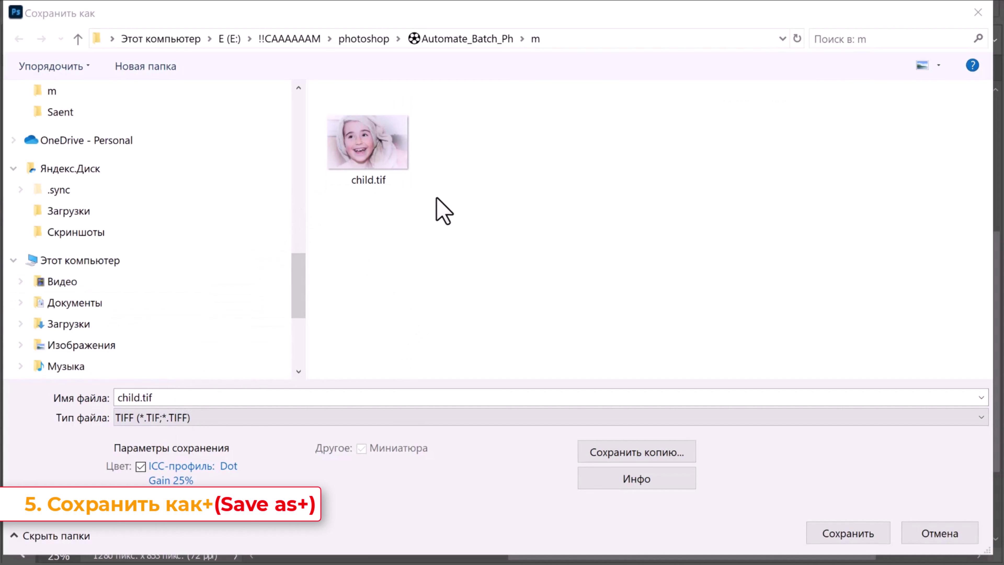
click(174, 397)
drag(172, 397, 143, 397)
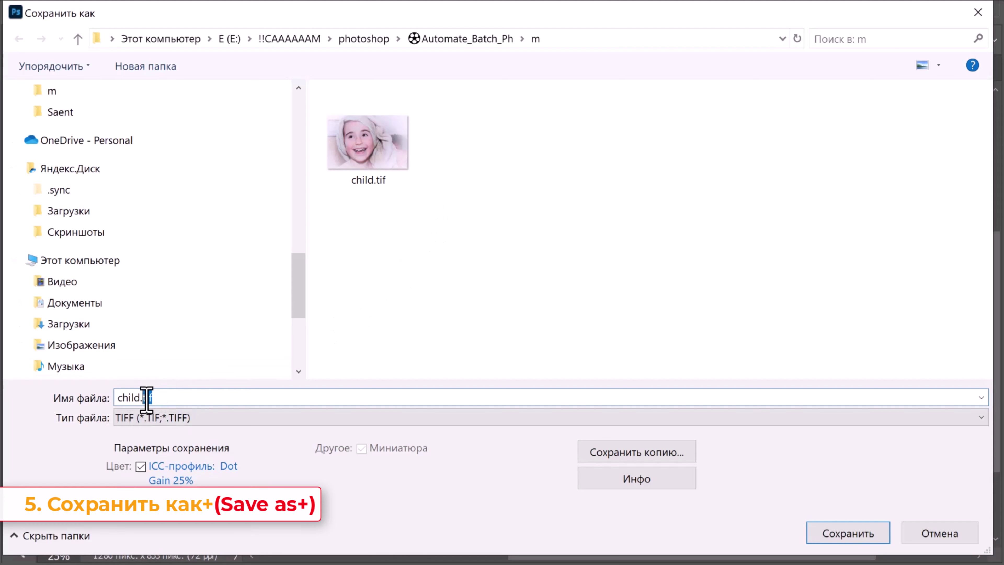
click(204, 419)
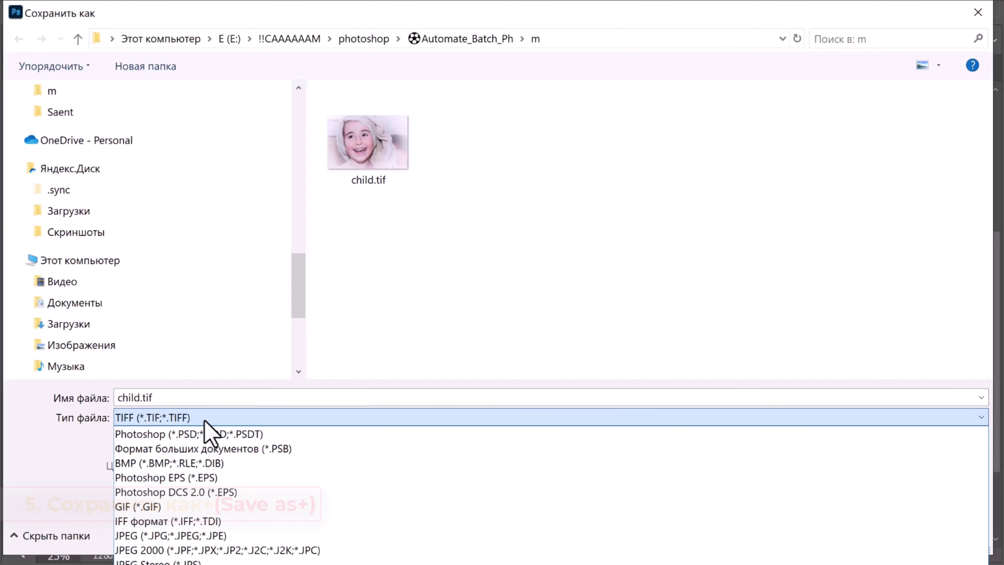
click(204, 419)
click(204, 419)
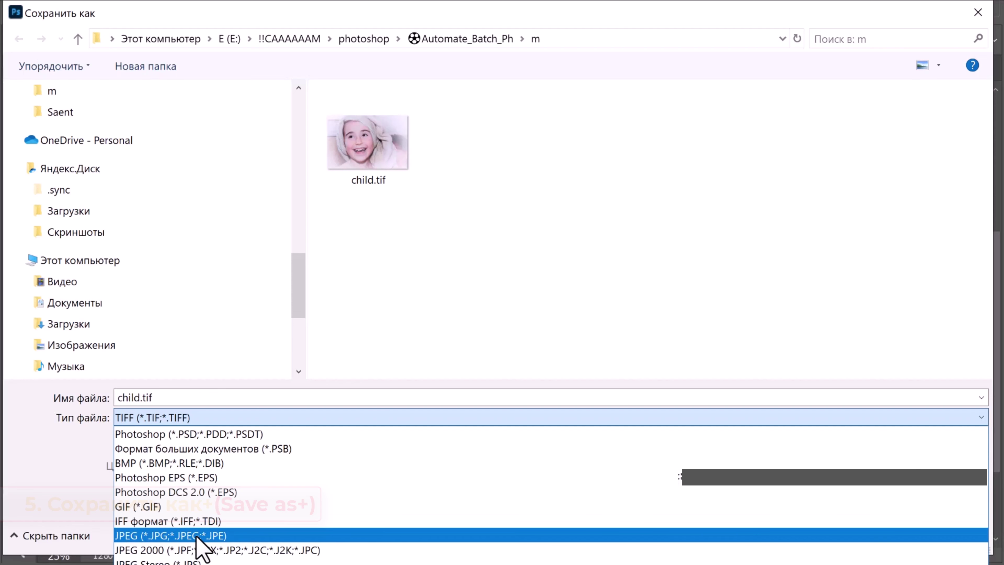
click(173, 536)
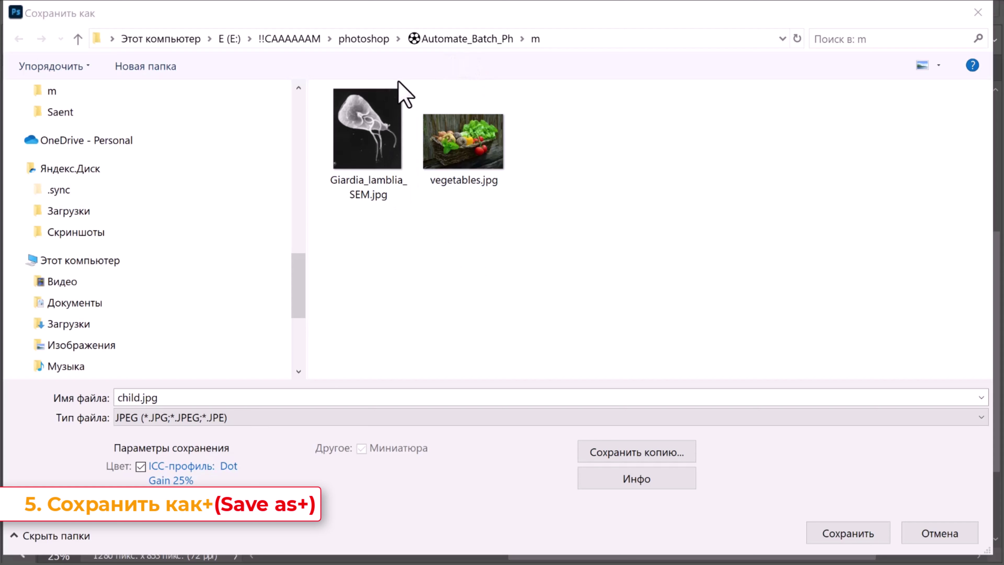
Save child.jpg into folder 2 with JPEG quality 8.
click(230, 39)
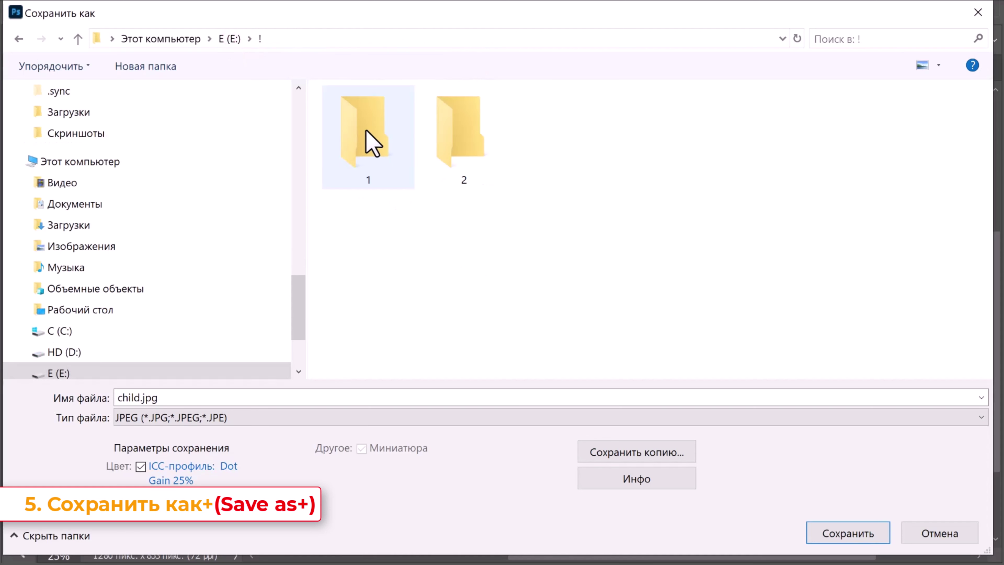
click(456, 129)
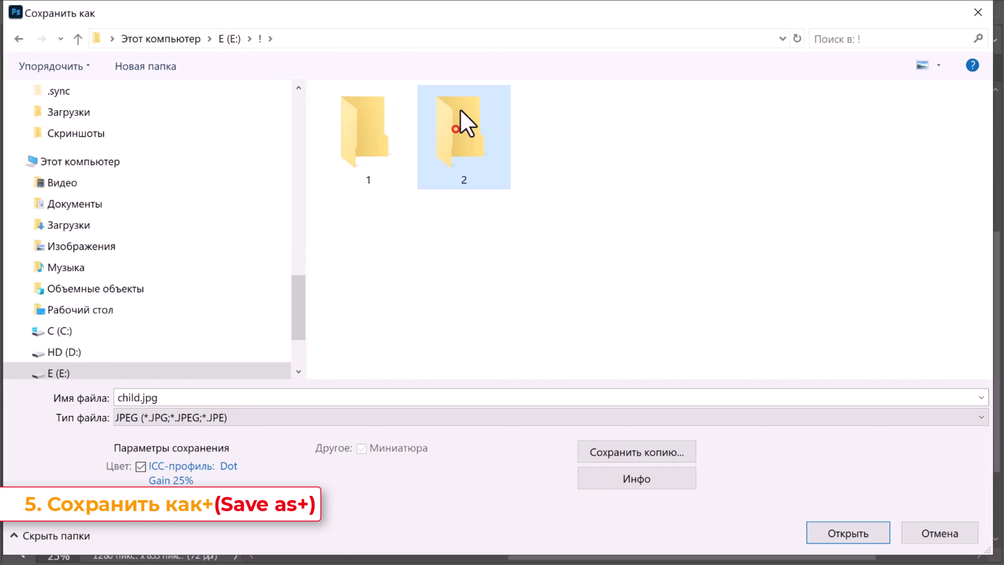
double_click(465, 123)
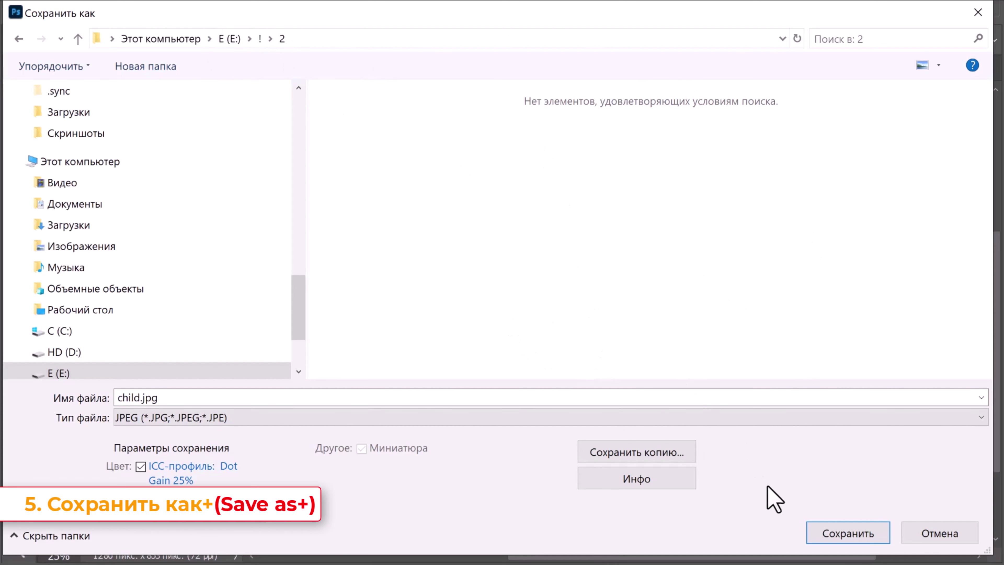
click(840, 531)
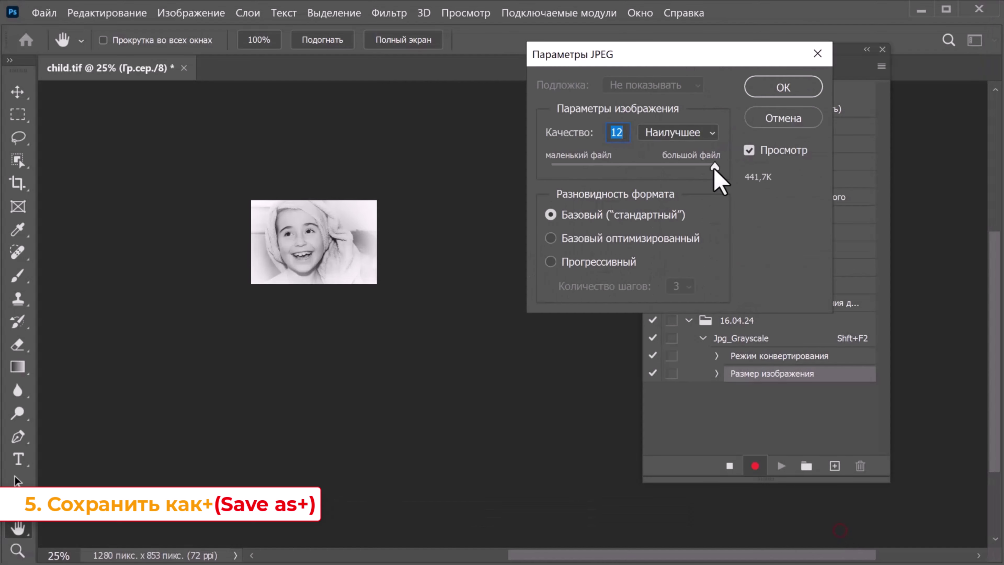
drag(720, 166, 659, 169)
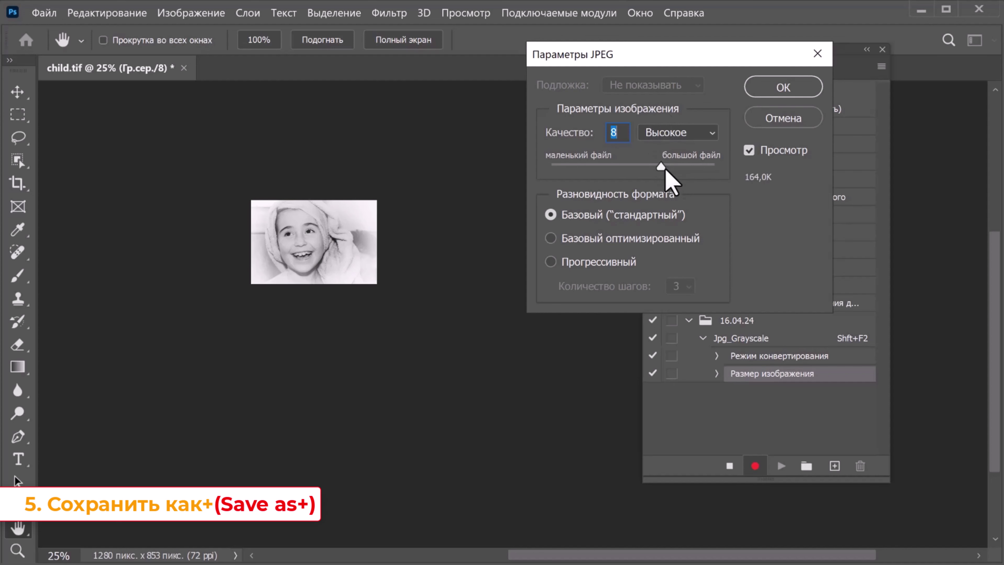
click(782, 87)
Zoom in on the saved grayscale photo, close it, and stop recording Jpg_Grayscale.
alt+scroll(381, 314, up, 3)
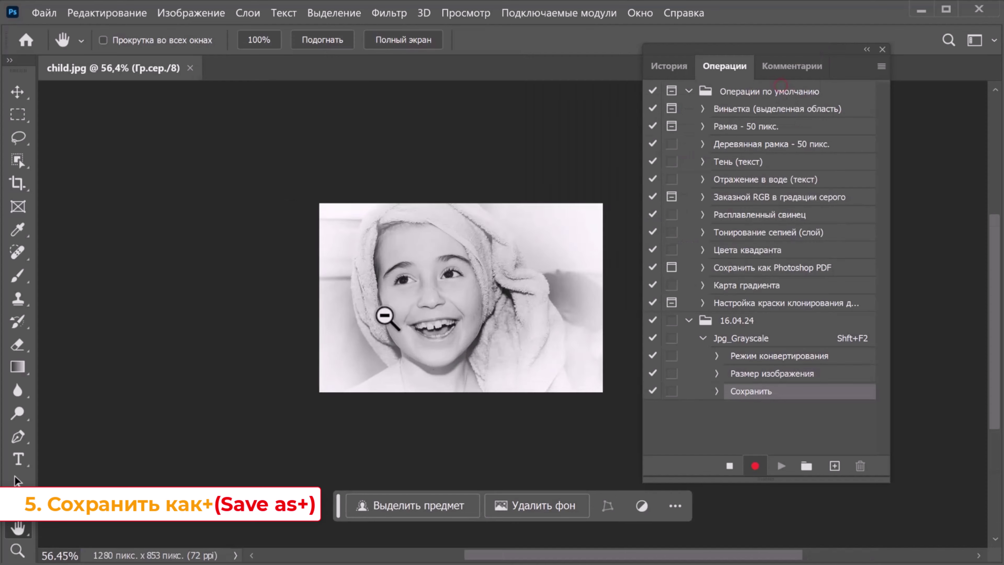
alt+scroll(450, 311, up, 1)
alt+scroll(451, 311, up, 1)
drag(471, 237, 372, 239)
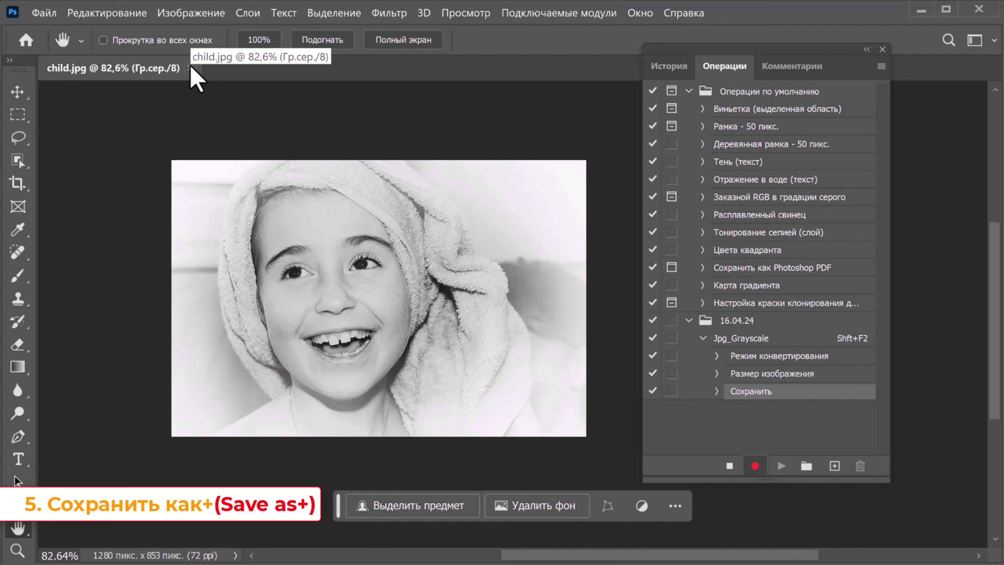
click(189, 69)
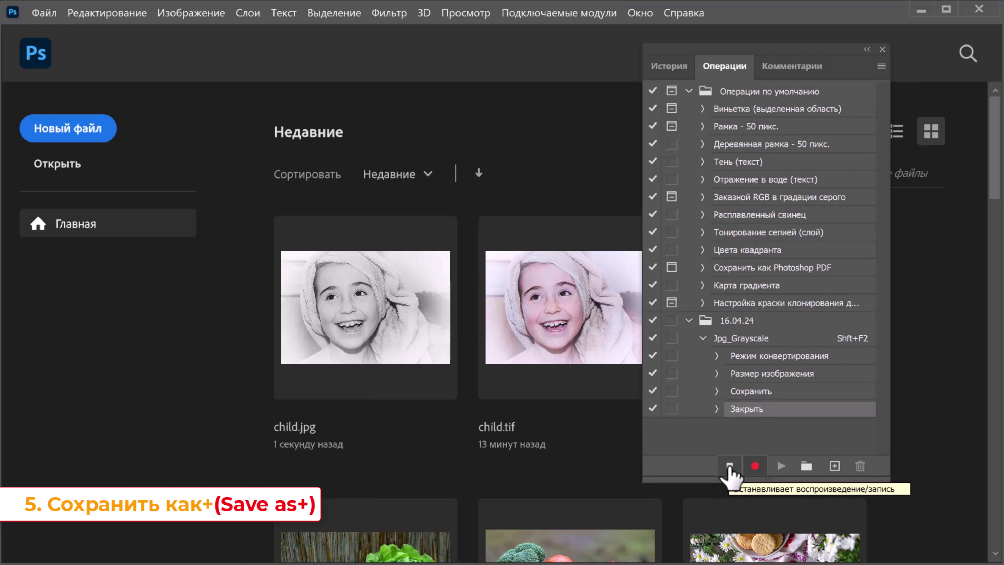
click(730, 467)
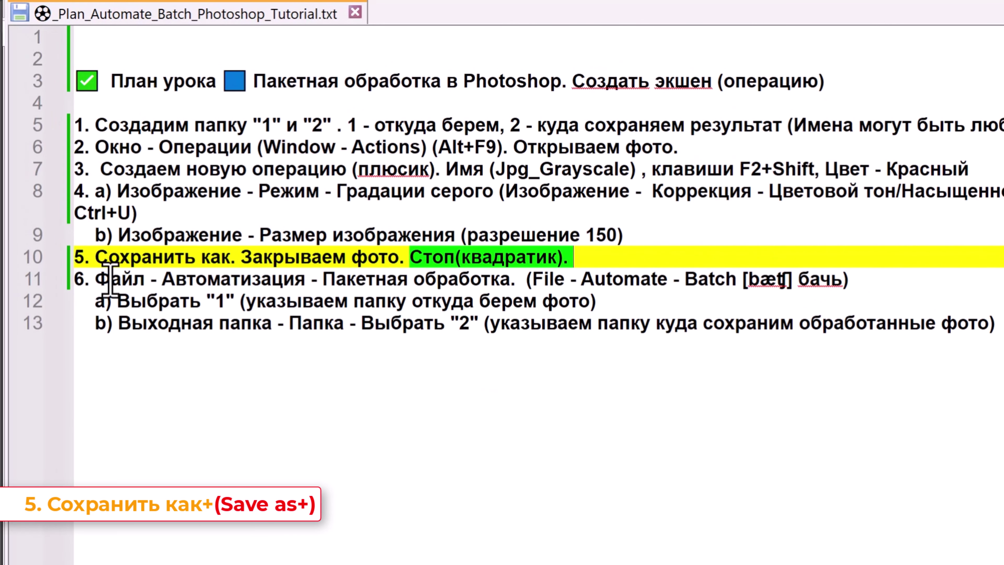
click(101, 280)
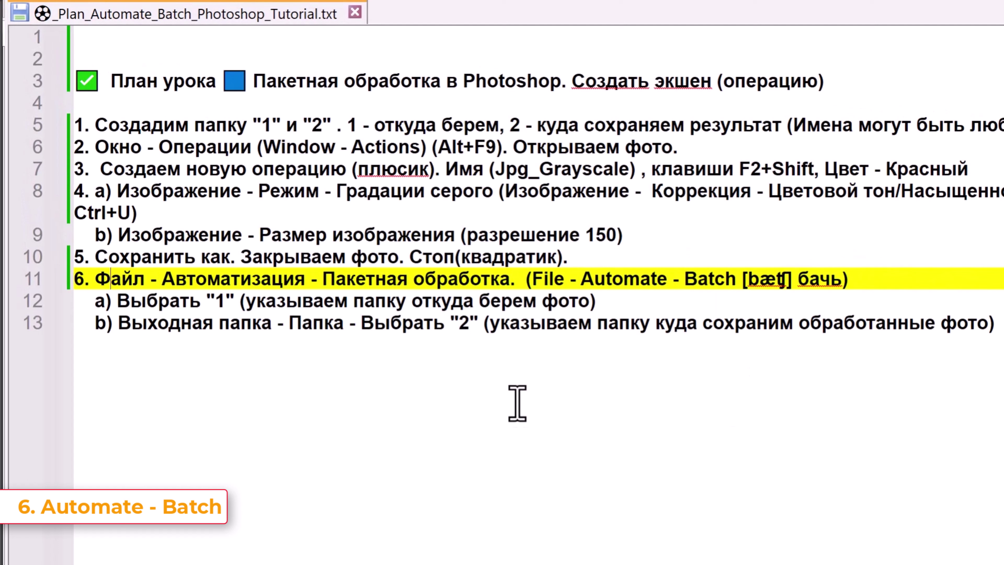
click(99, 281)
drag(103, 282, 844, 284)
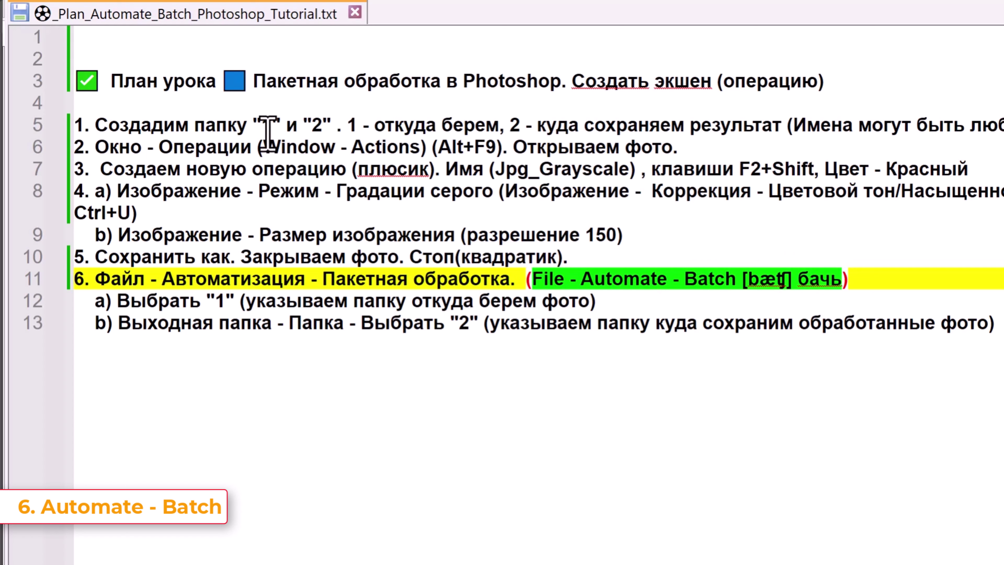
click(269, 122)
double_click(269, 125)
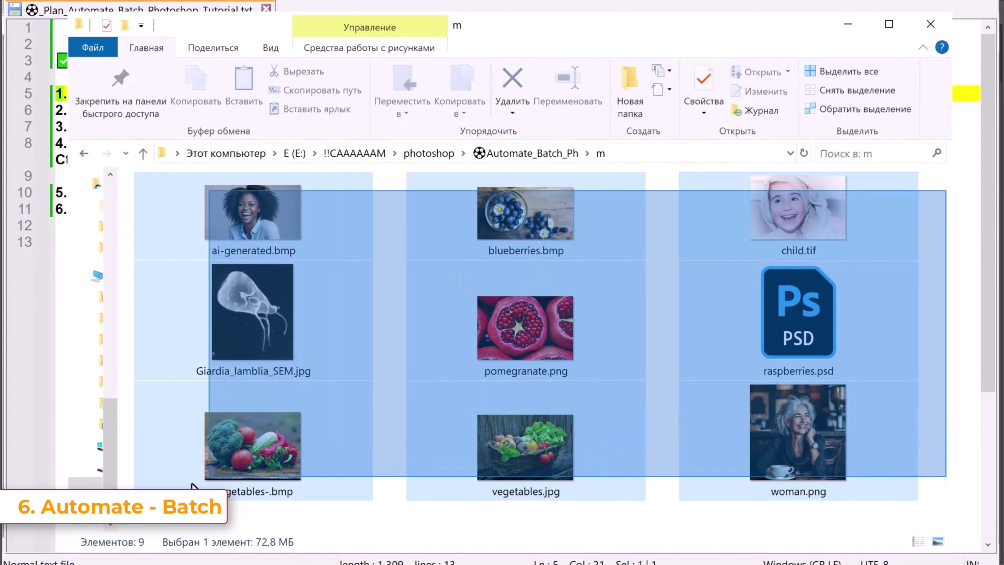
Copy the nine photos from the m folder into folder 1.
drag(136, 491, 137, 556)
right_click(257, 174)
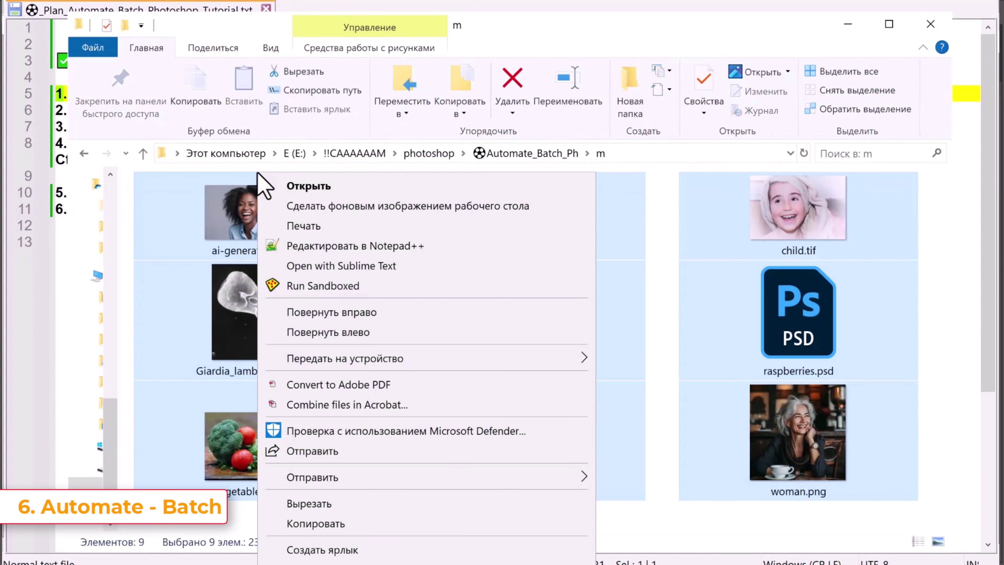
click(316, 524)
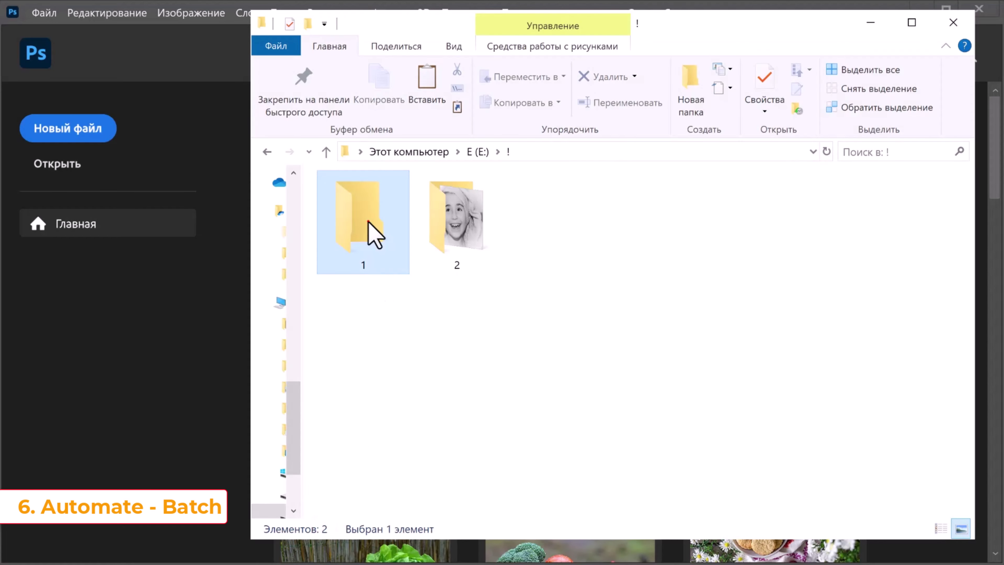
double_click(368, 222)
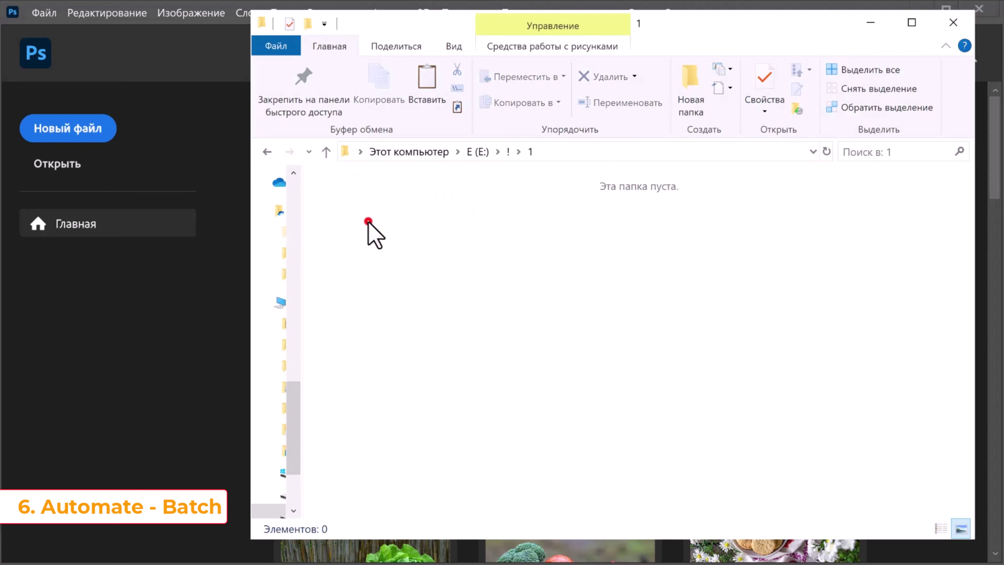
right_click(433, 293)
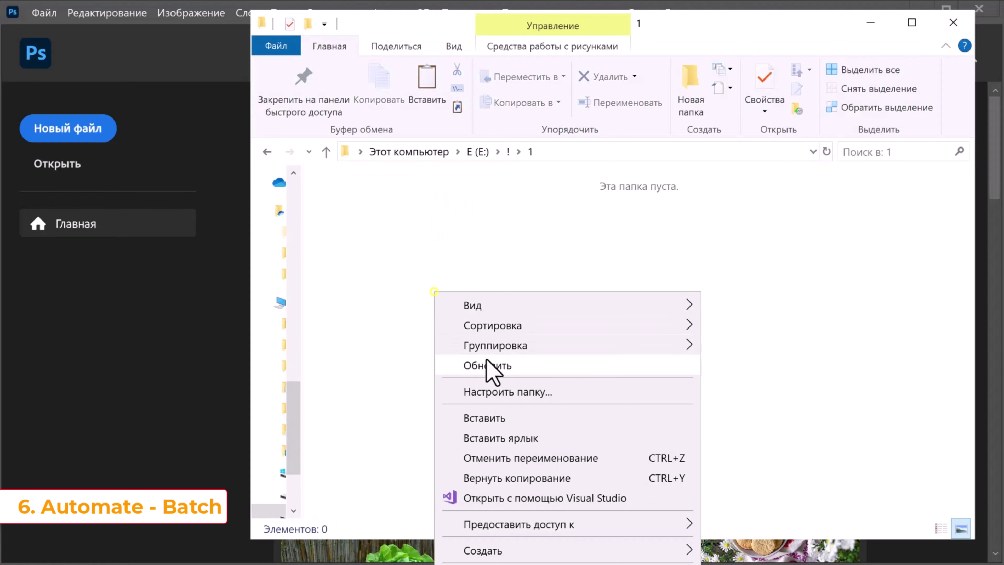
click(488, 418)
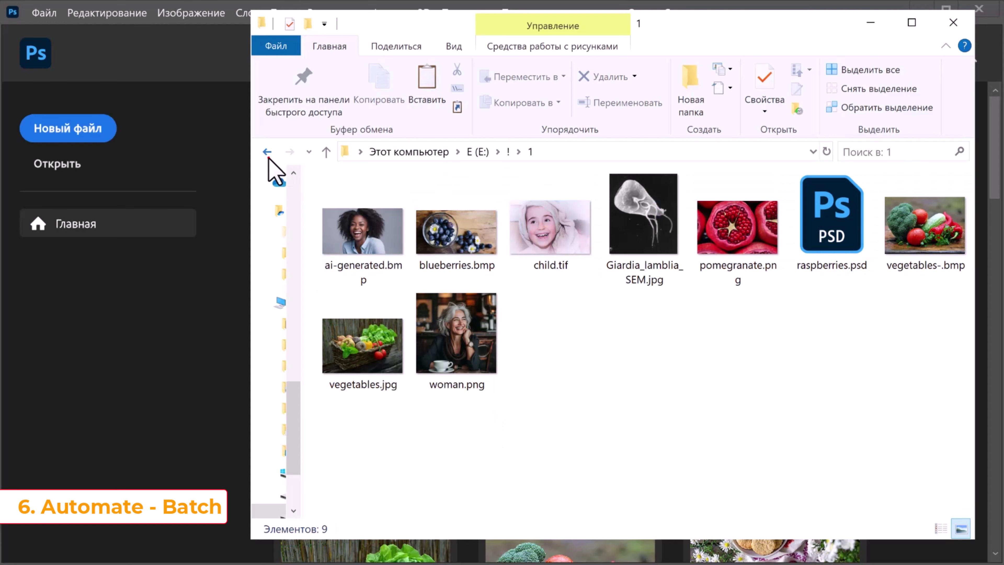
Inspect the grayscale child.jpg in folder 2, then return to the ! folder.
click(268, 154)
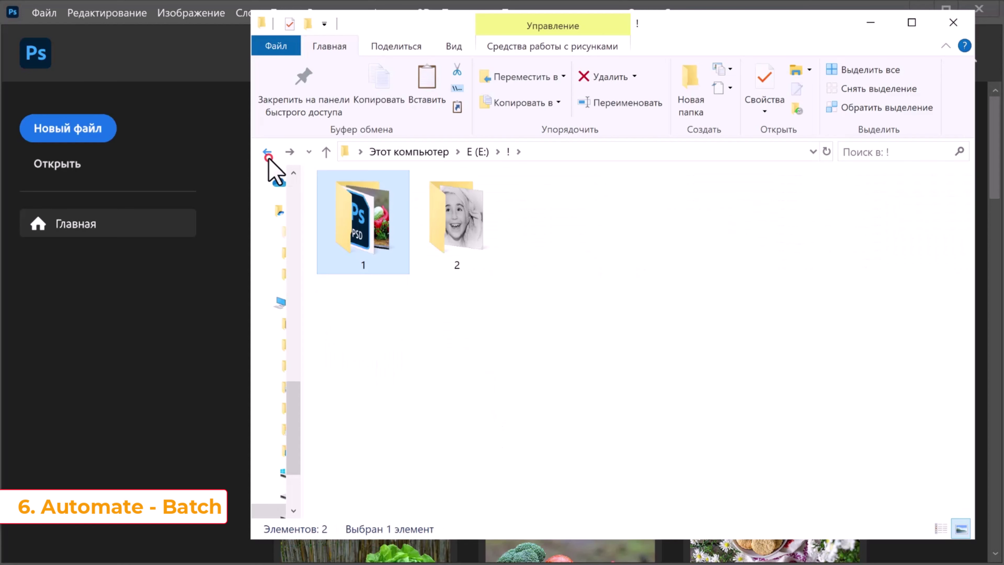
click(478, 236)
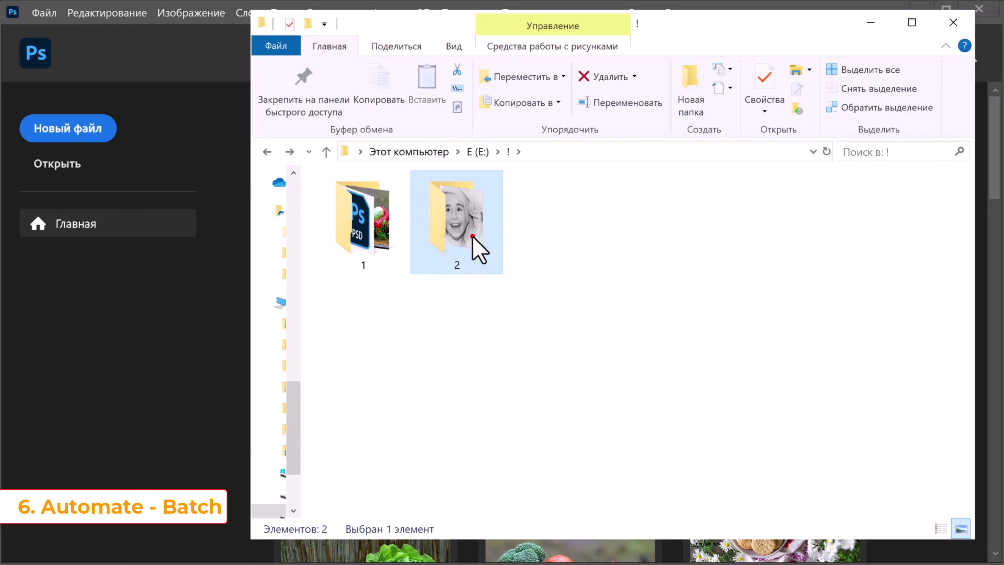
double_click(478, 250)
click(369, 237)
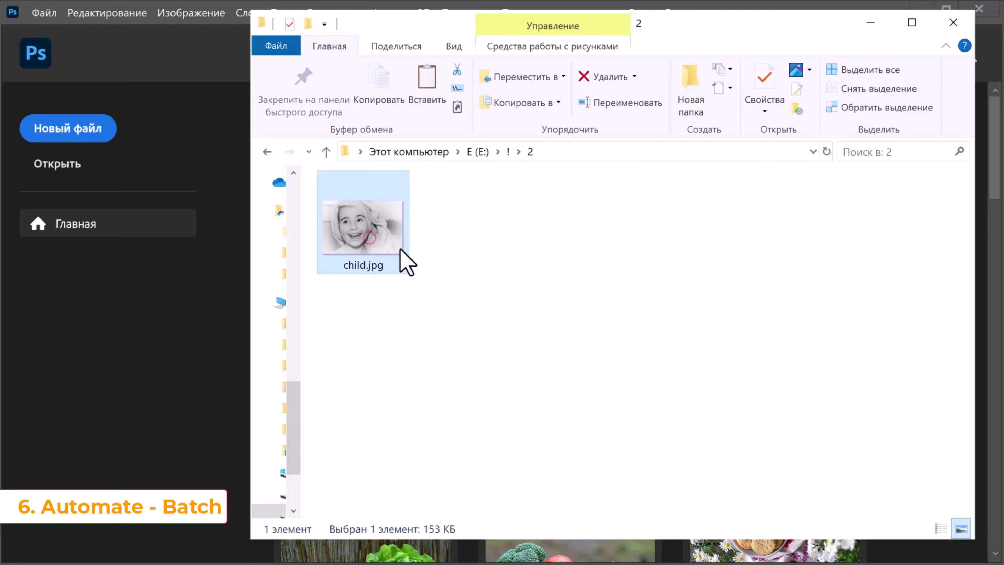
click(510, 246)
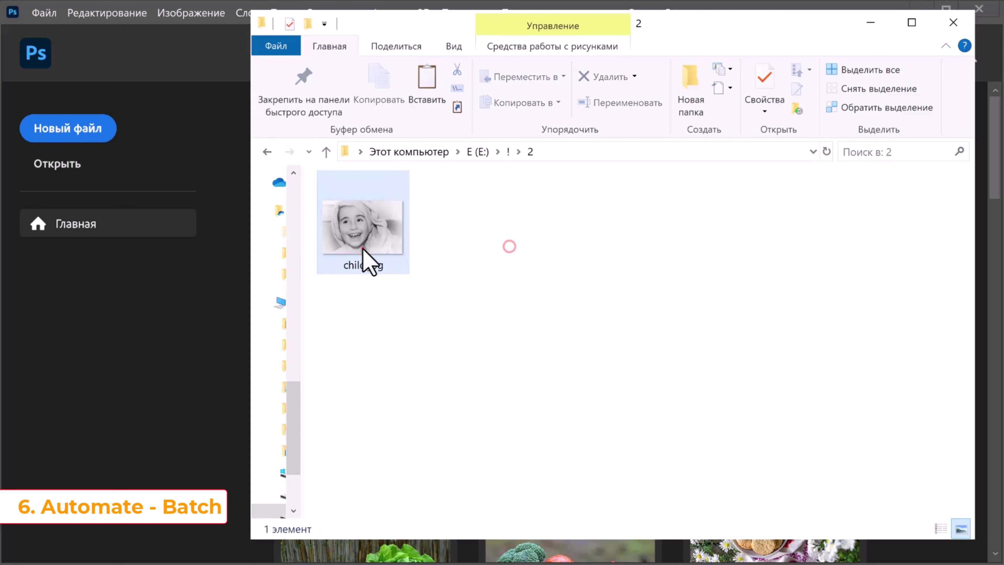
click(360, 248)
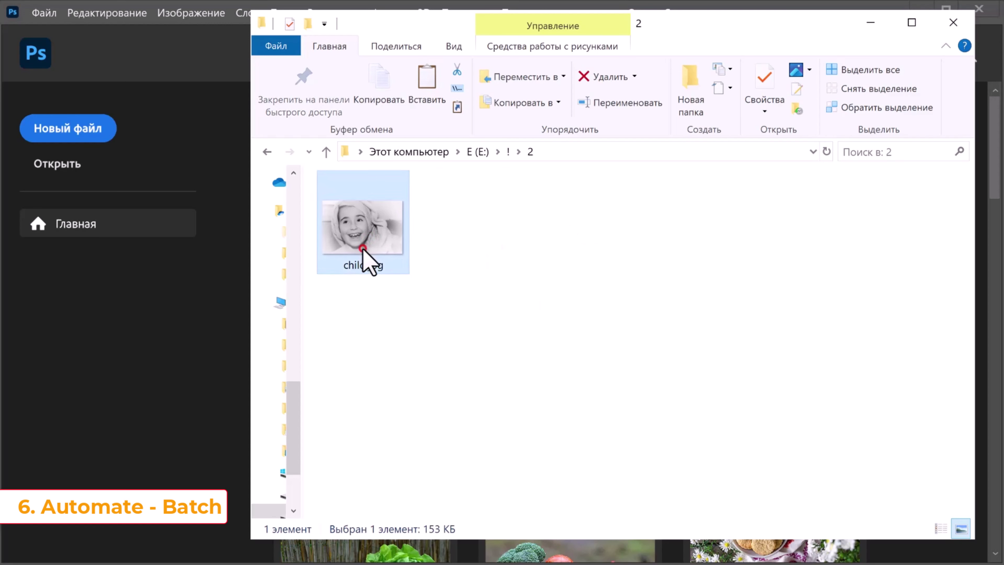
click(267, 151)
click(475, 332)
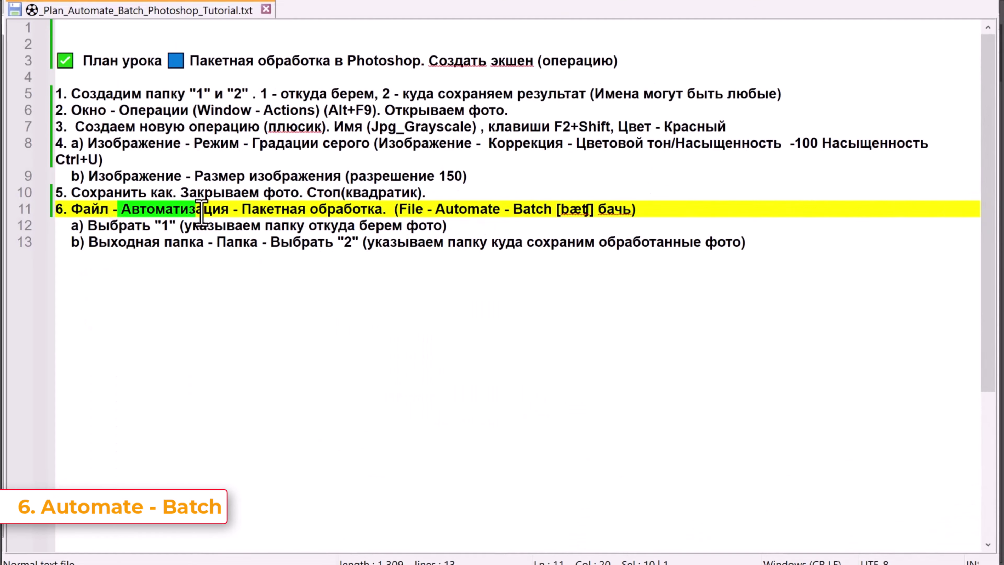
drag(118, 209, 224, 210)
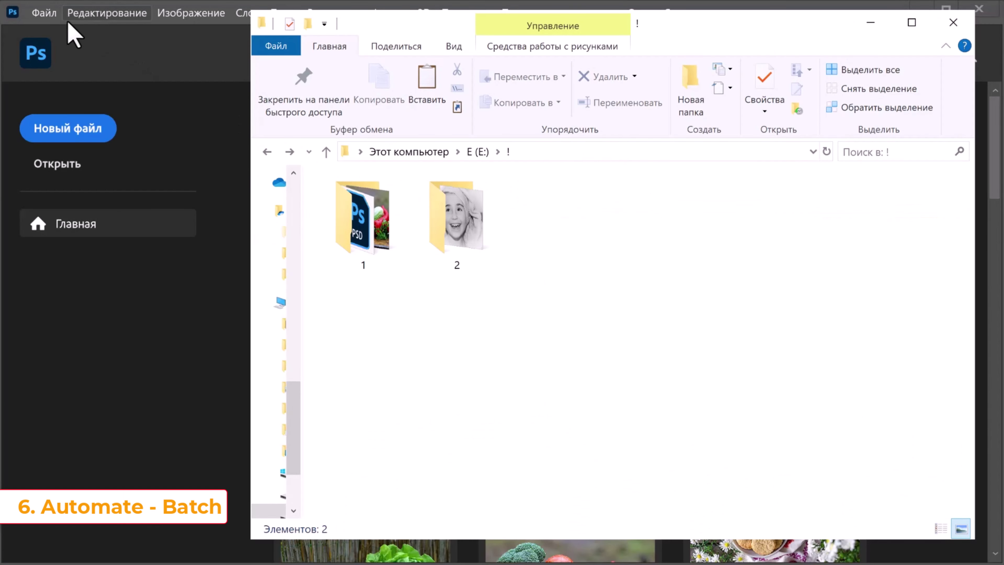
Configure Batch with set 16.04.24, action Jpg_Grayscale and source Folder.
click(46, 13)
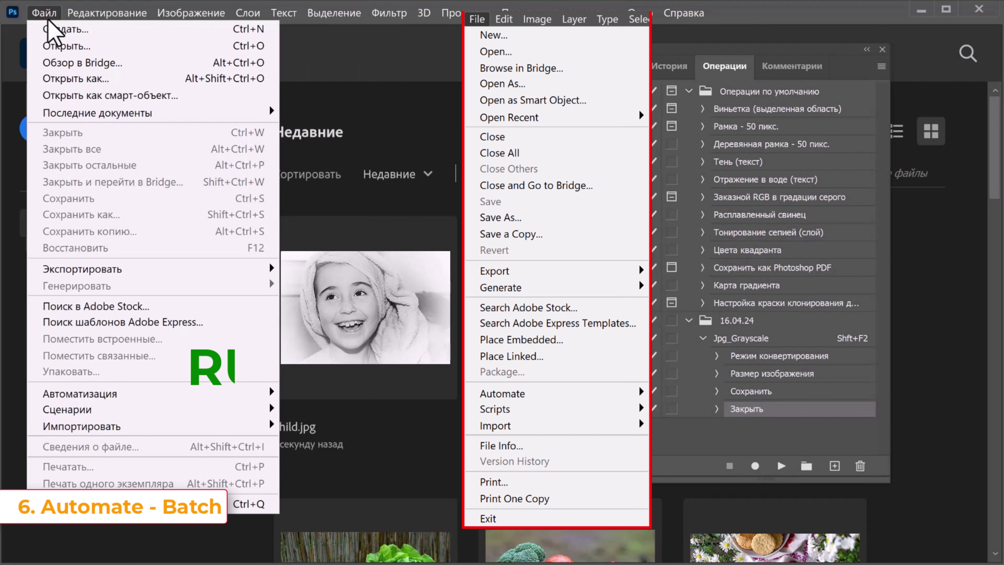
mouse_move(80, 393)
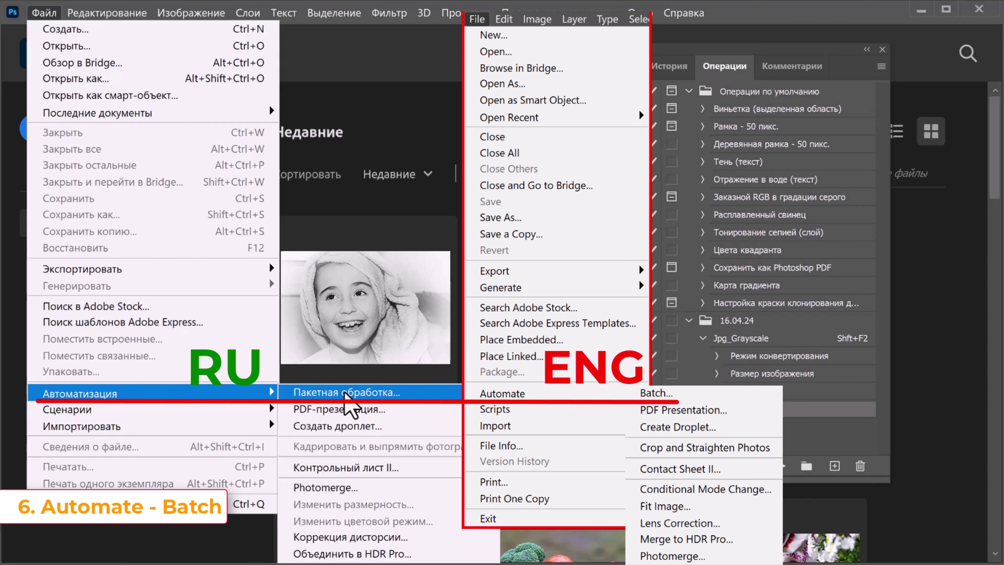
click(344, 392)
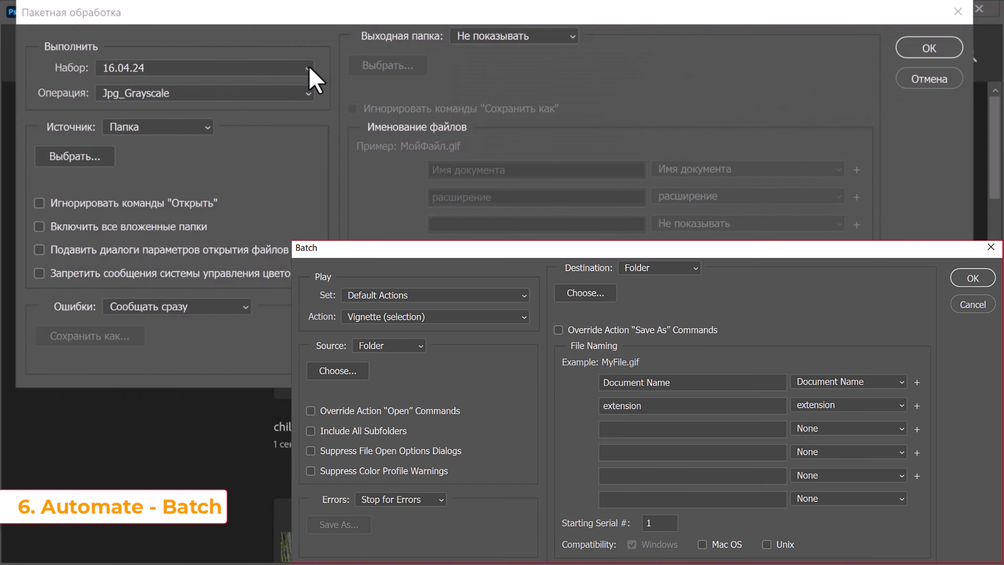
click(309, 66)
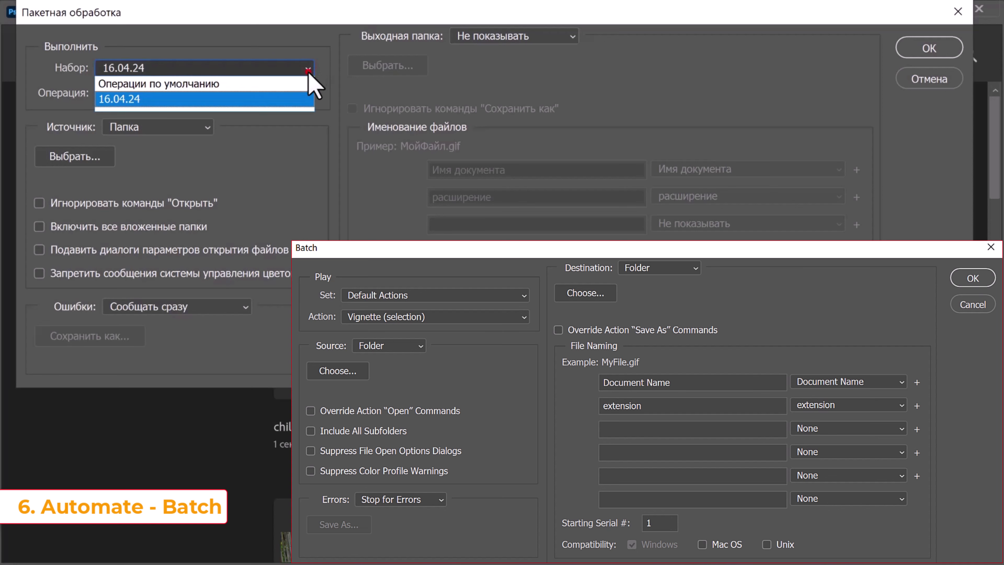
click(186, 99)
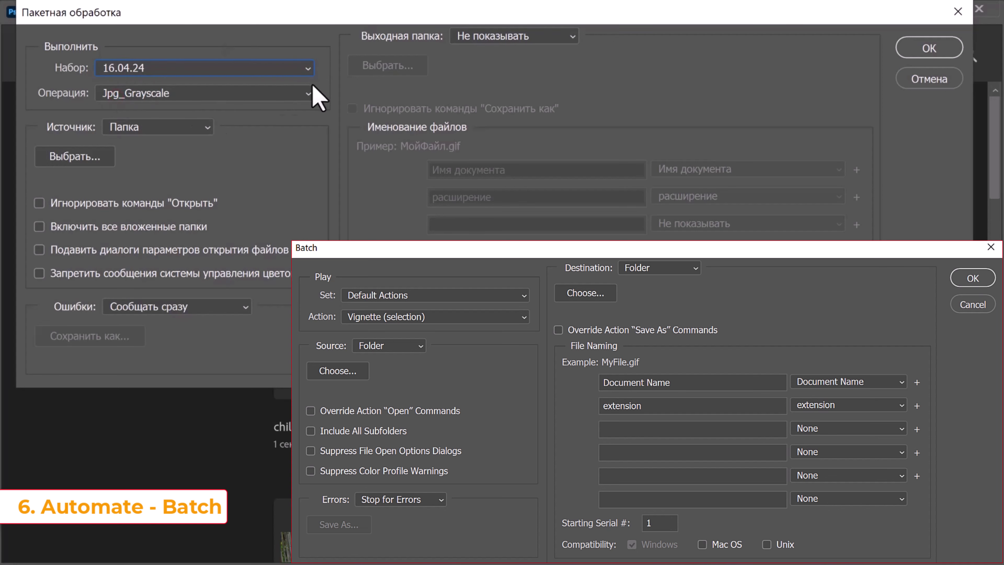
click(308, 93)
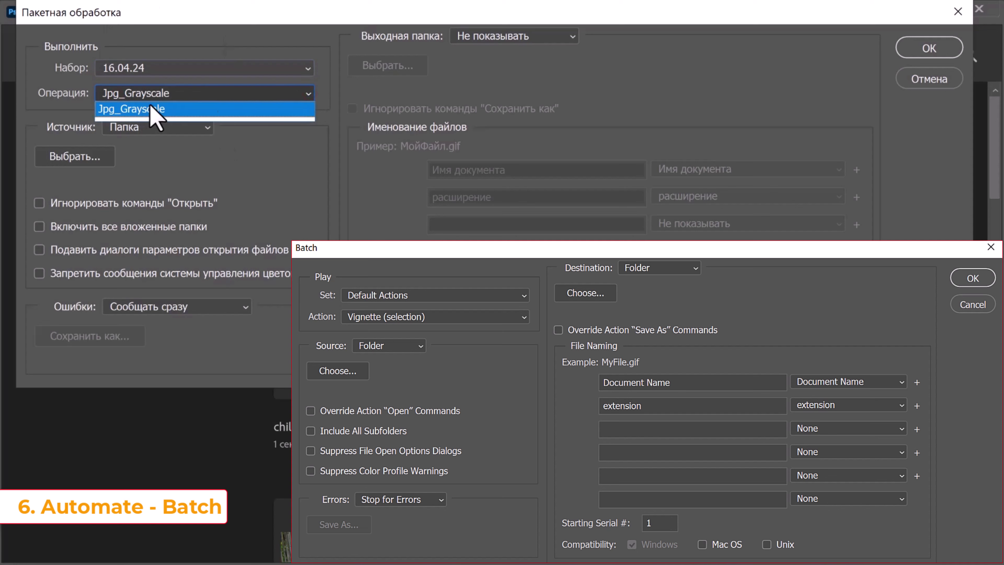
click(119, 111)
click(207, 127)
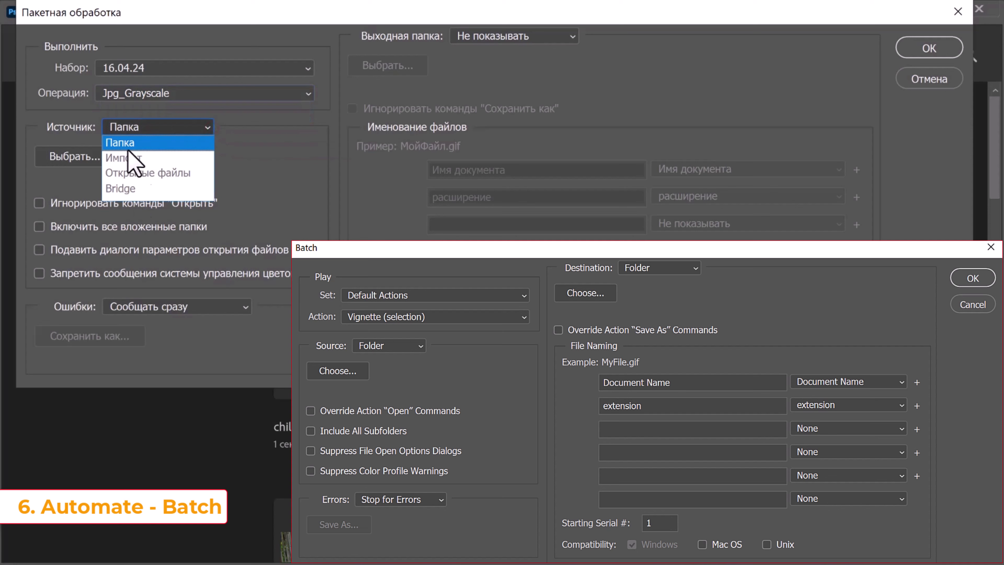
click(141, 146)
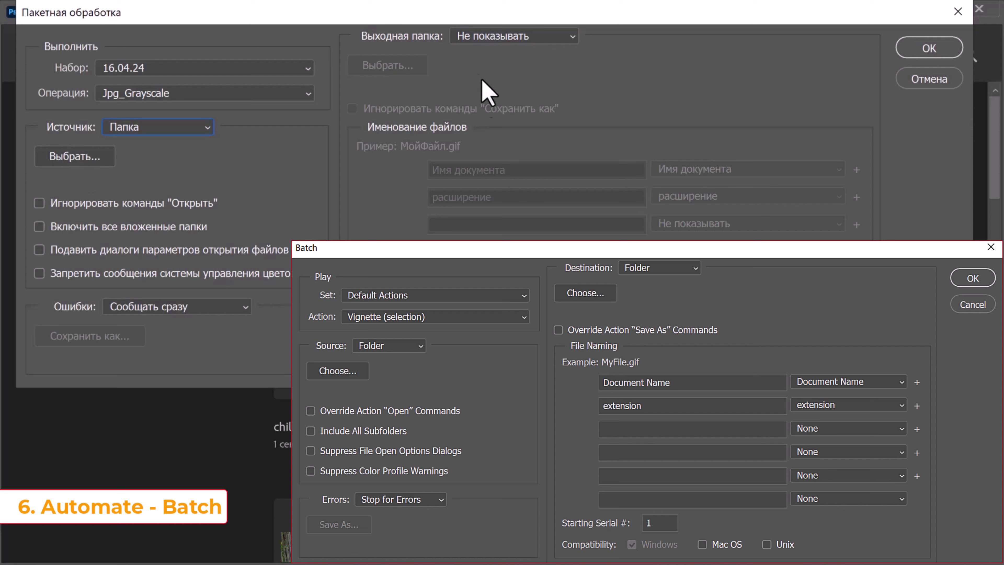
Set the batch source folder to E:\!\1\.
click(75, 156)
click(95, 156)
click(303, 199)
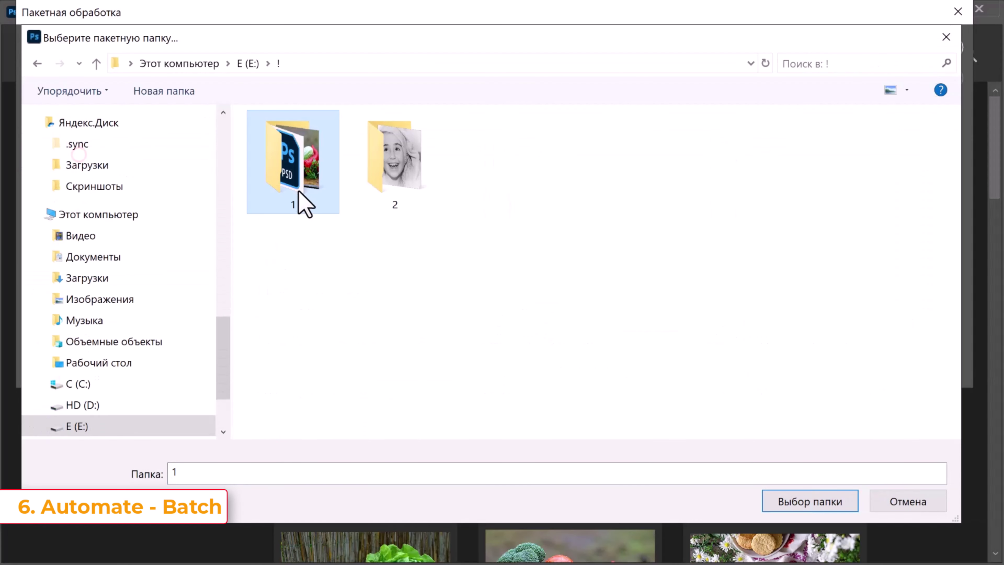
double_click(303, 196)
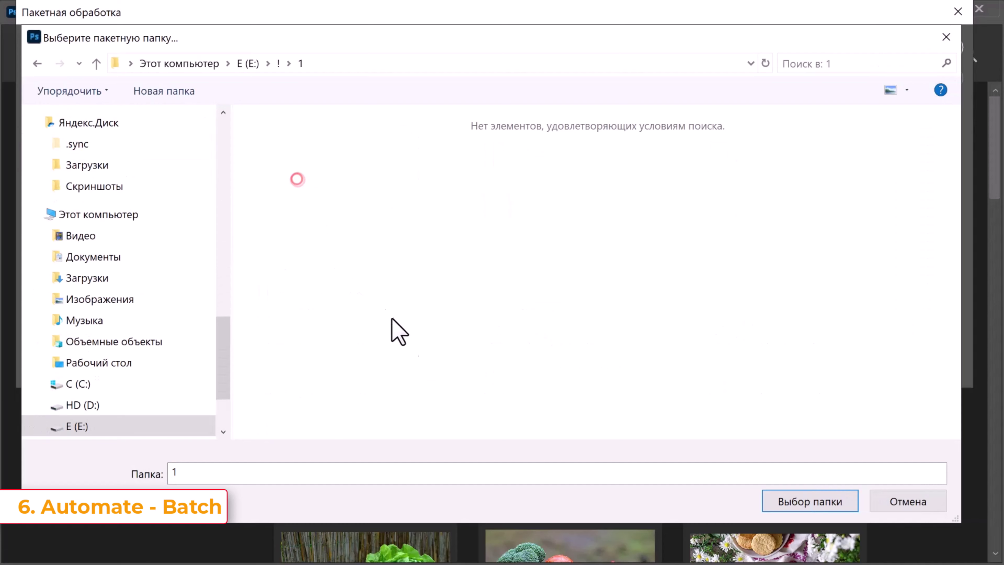
click(810, 501)
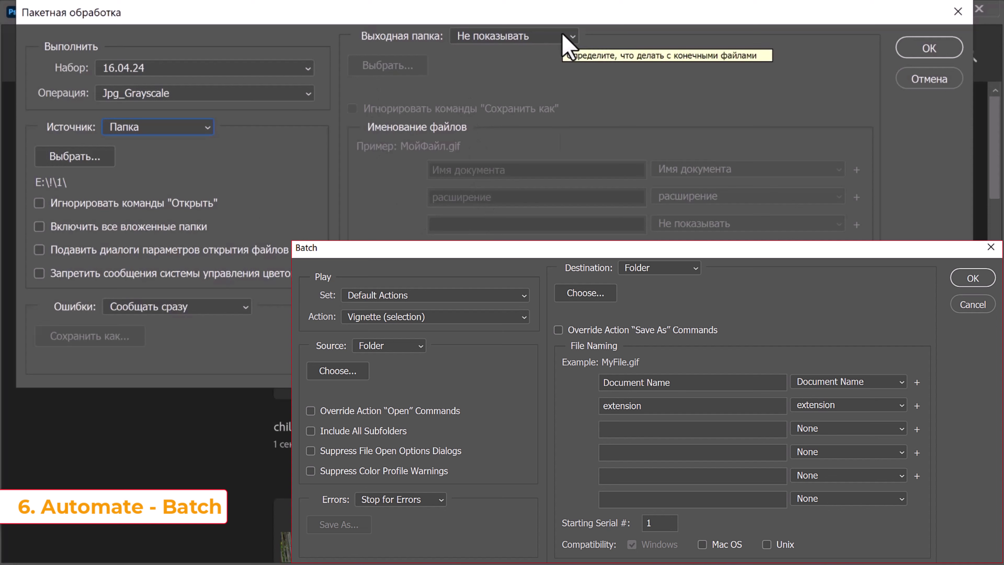
Set the batch Destination to Folder and point it at E:\!\2\.
click(571, 36)
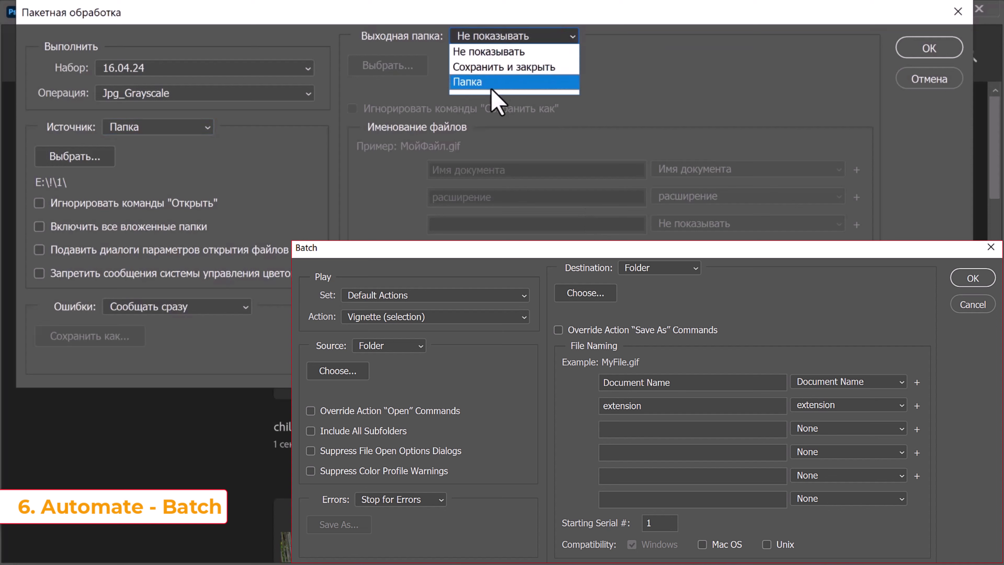
click(492, 83)
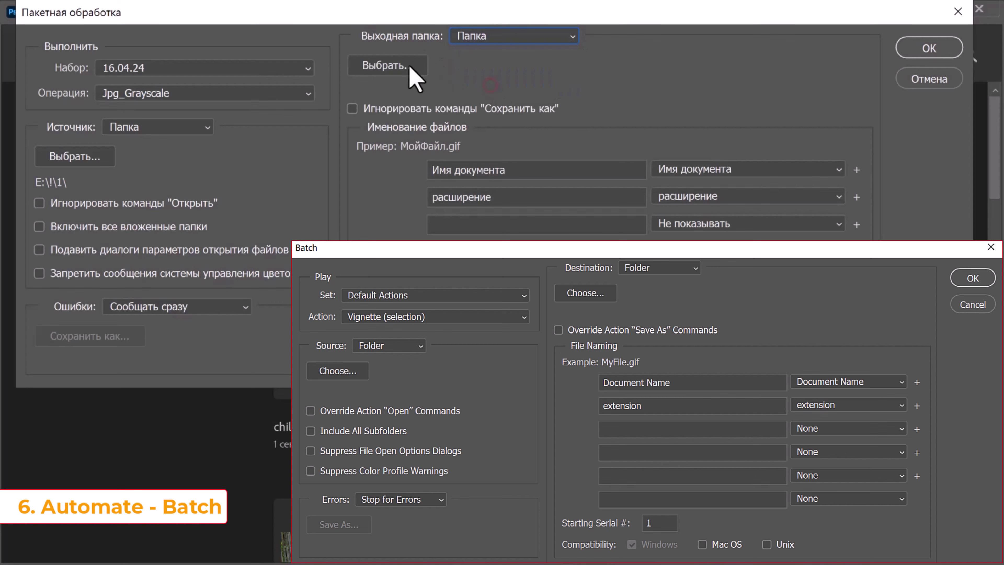
click(405, 74)
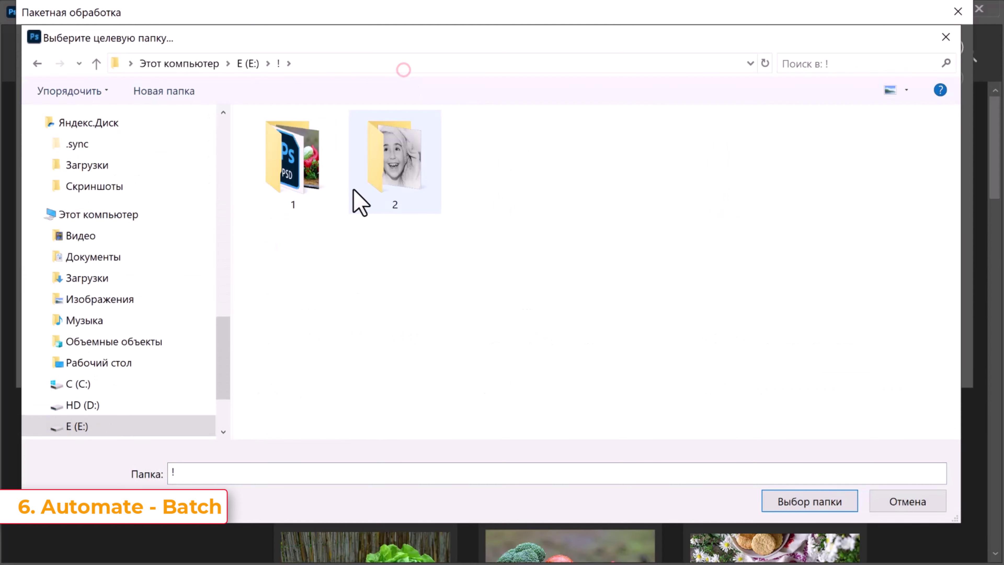
double_click(389, 171)
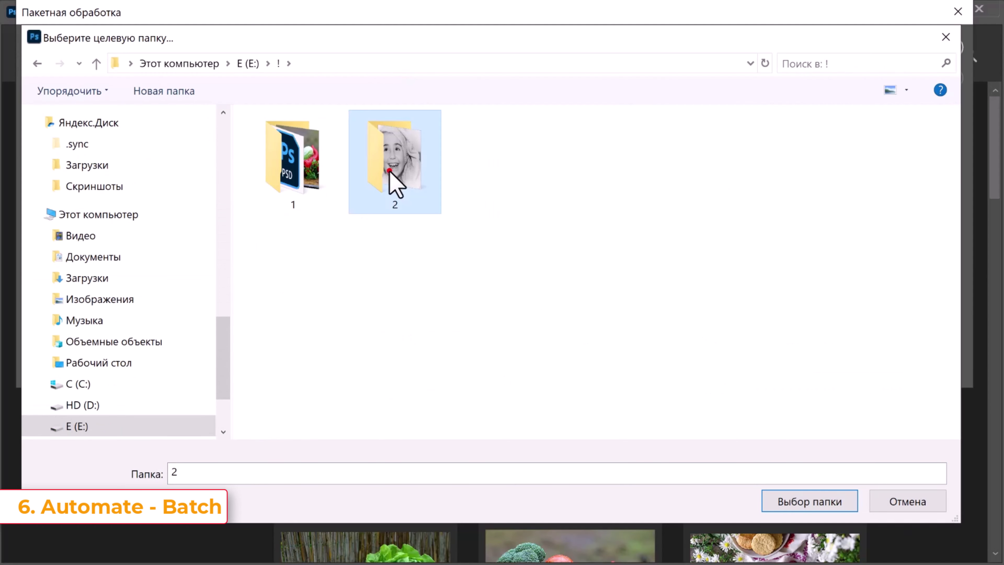
click(842, 509)
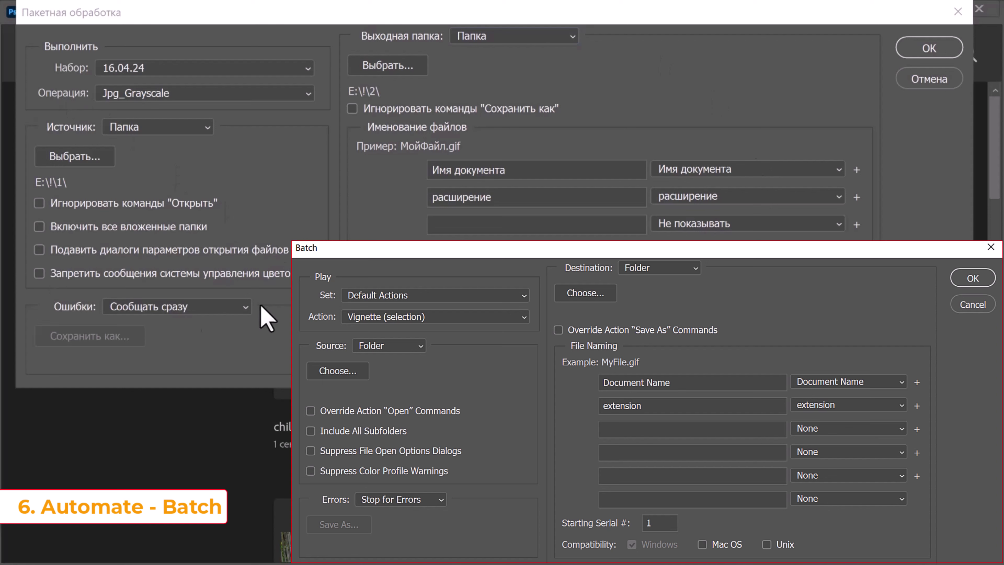
click(40, 228)
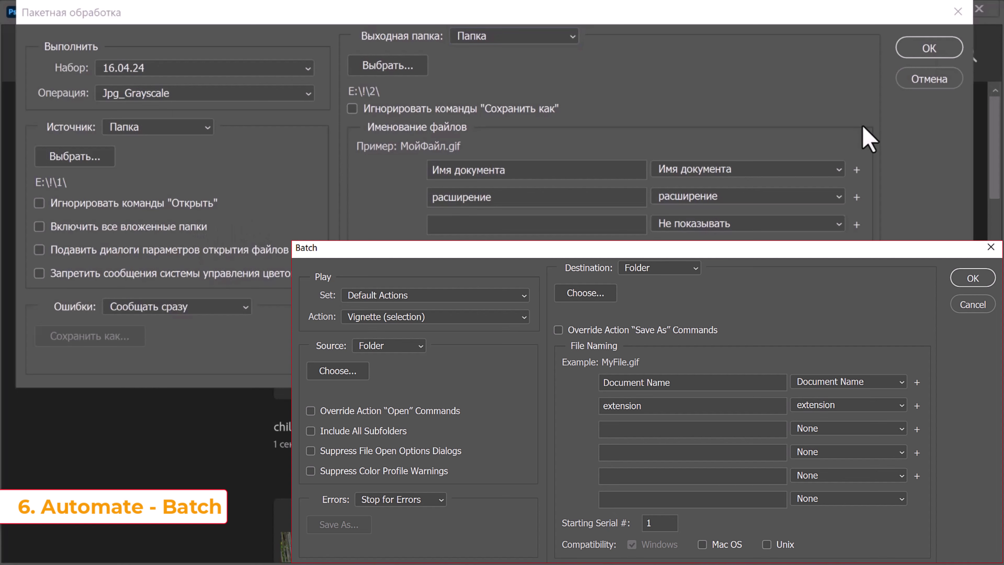
Run the Jpg_Grayscale batch, leaving every missing-profile image unmanaged until woman.png finishes.
click(927, 49)
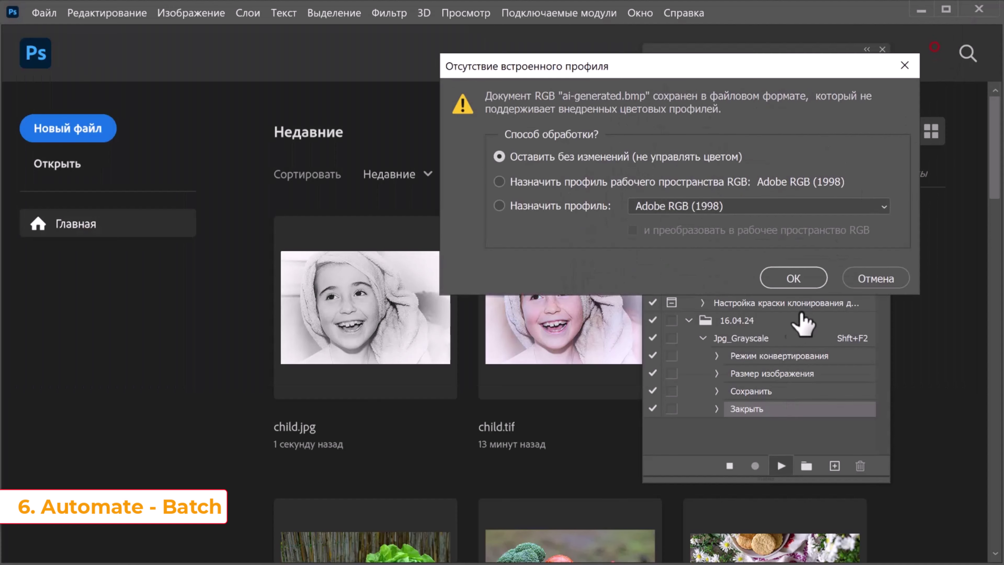
click(809, 280)
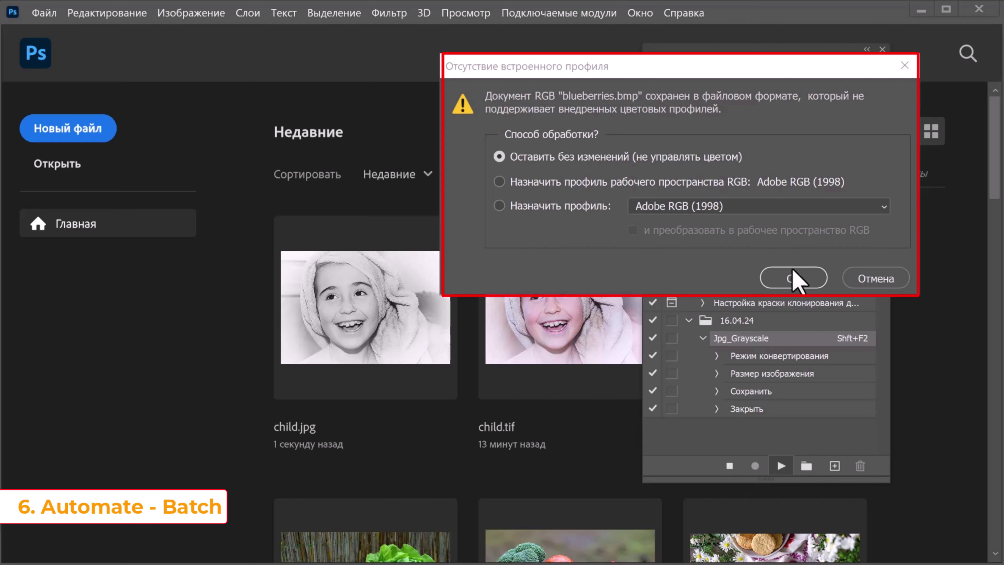
key(Return)
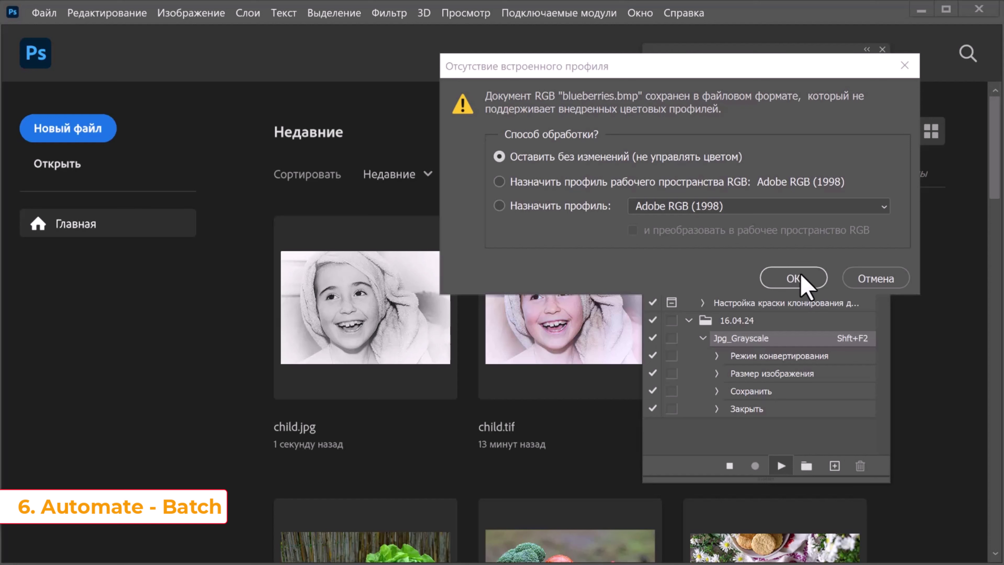
click(802, 273)
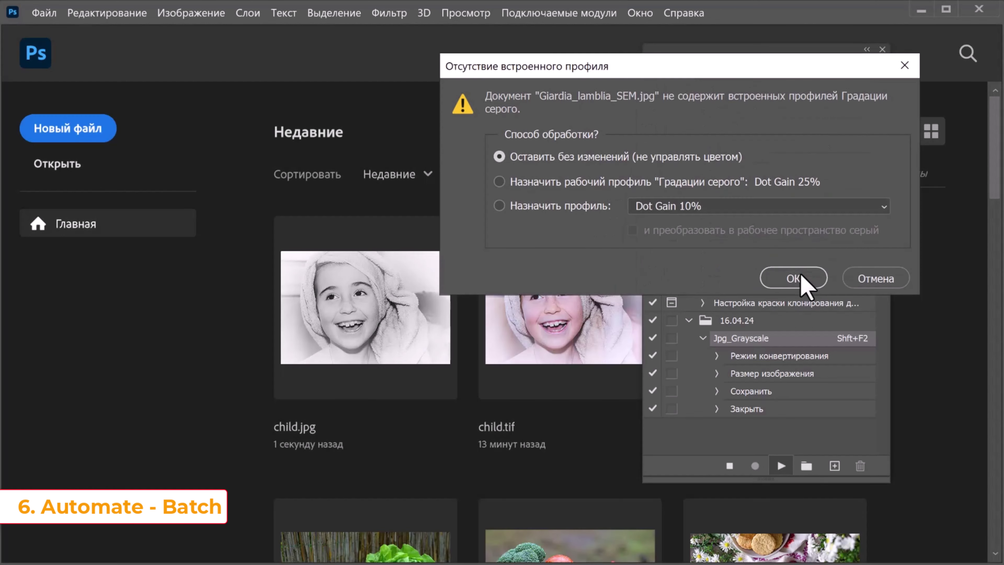
click(801, 274)
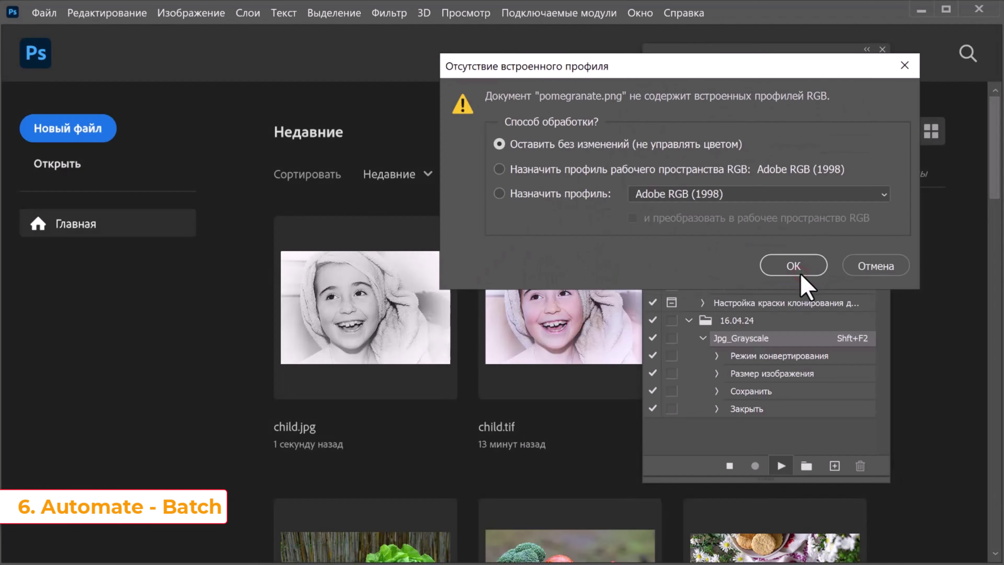
click(801, 274)
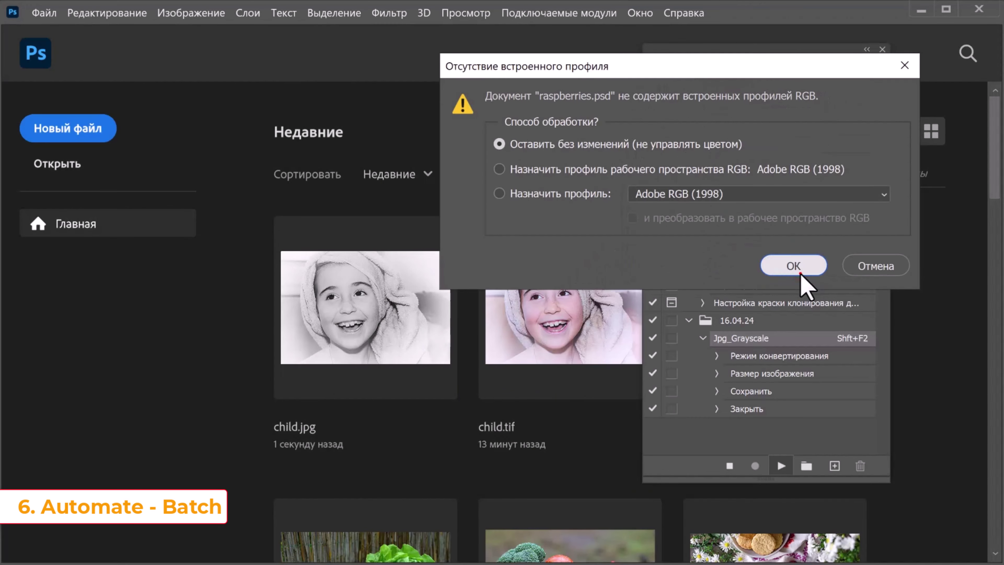
click(802, 274)
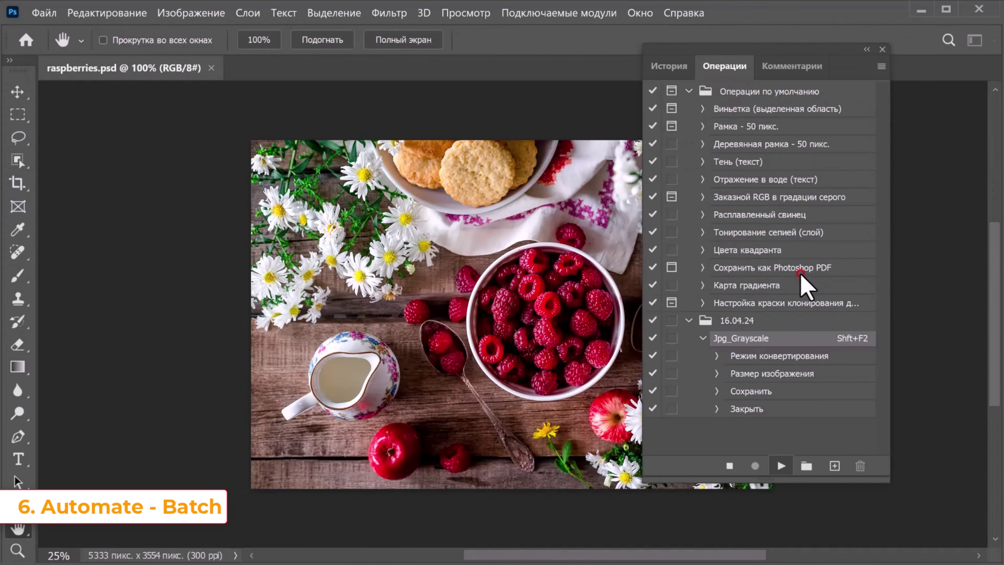
click(802, 274)
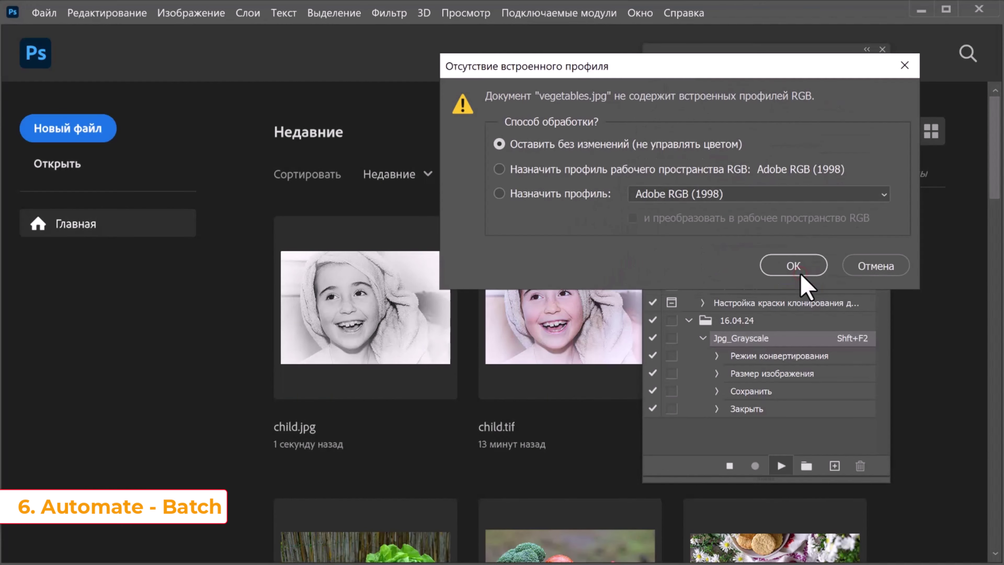
click(801, 273)
click(801, 273)
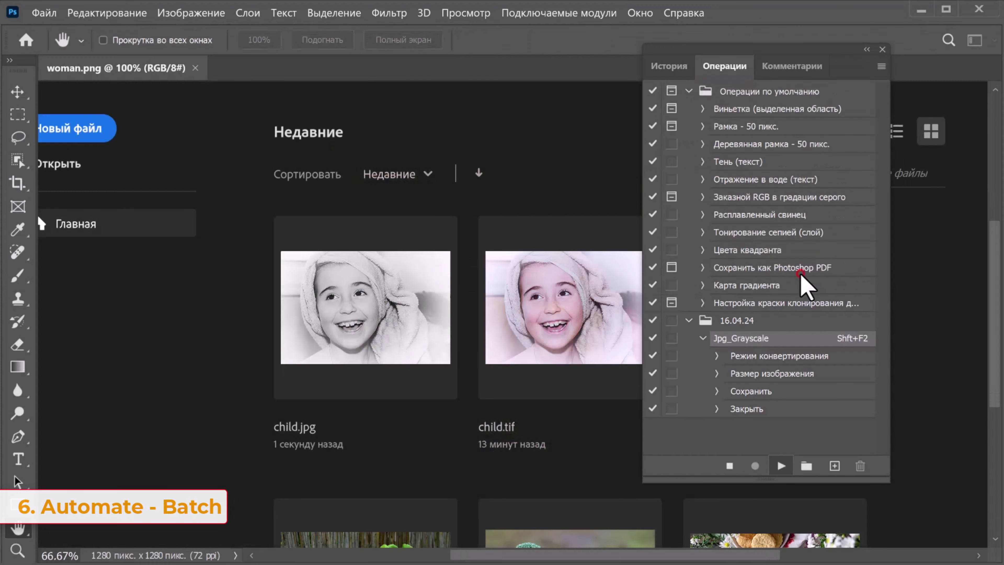
In Explorer, view folder 2's nine grayscale JPGs, then go back to parent folder '!'.
key(alt+Tab)
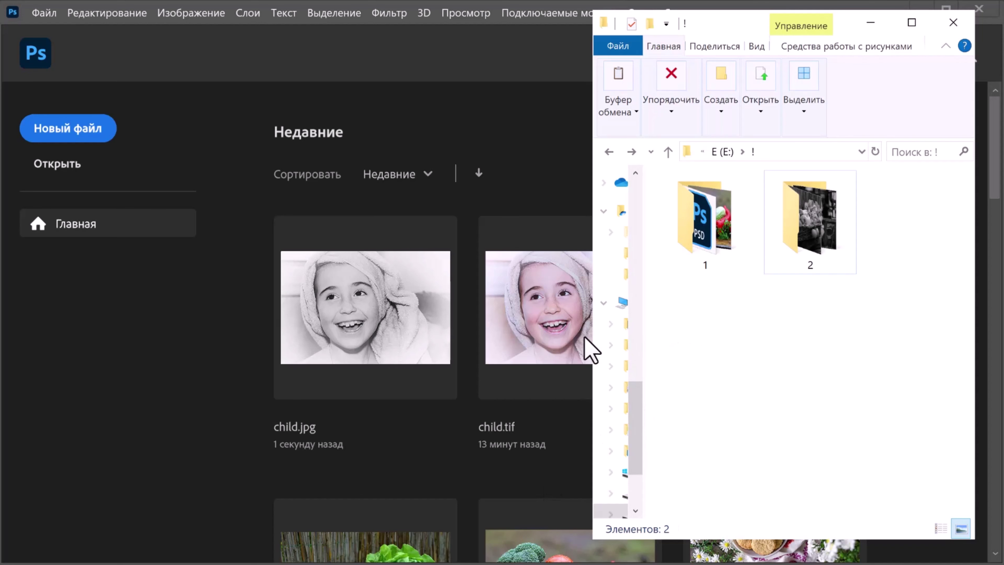
drag(589, 335, 149, 336)
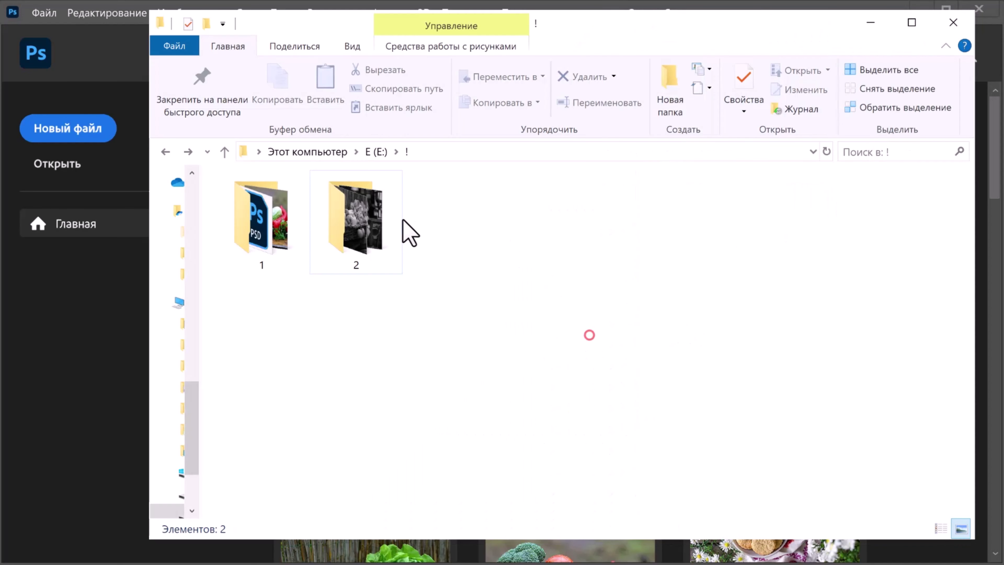
double_click(380, 232)
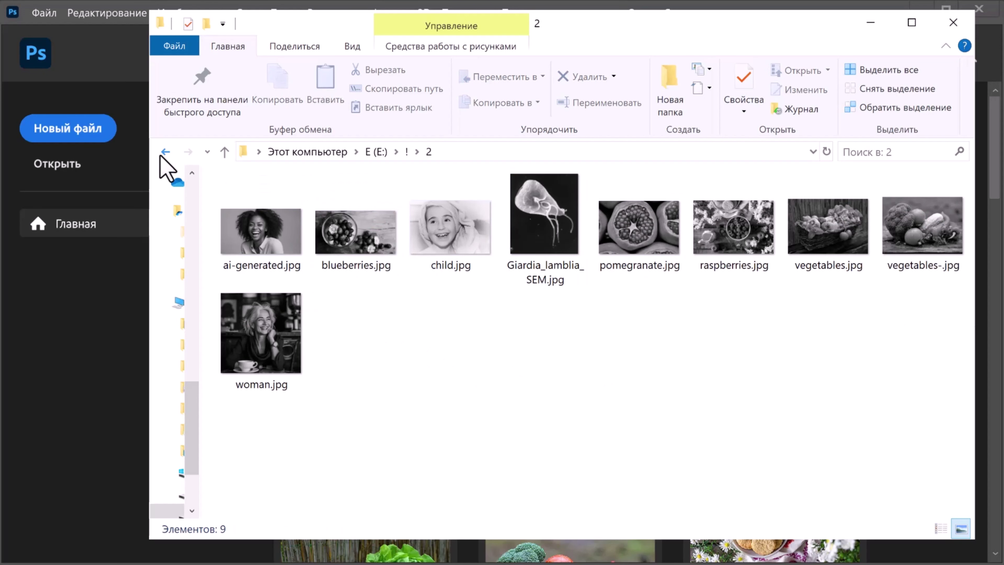
click(161, 146)
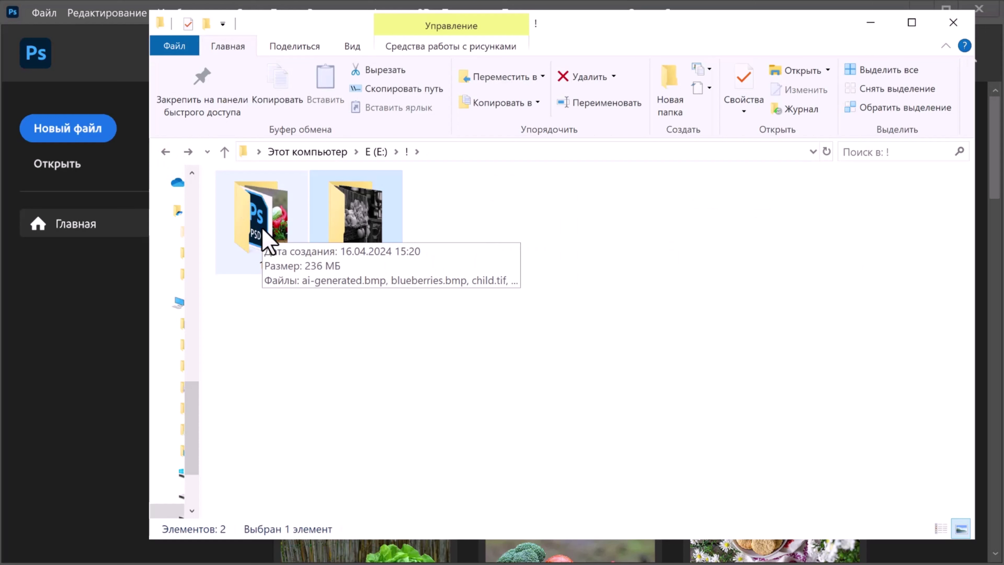
mouse_move(368, 239)
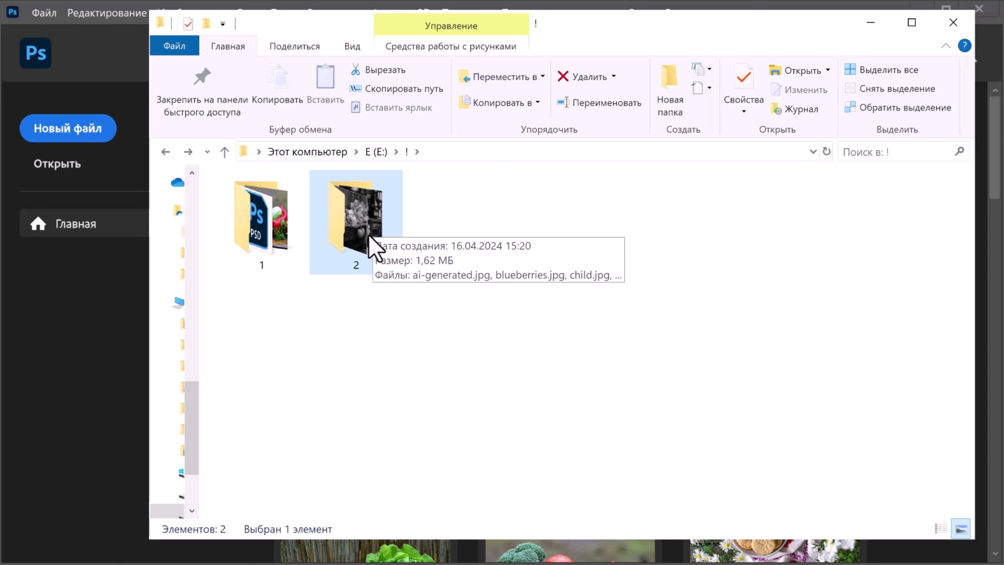
Compute 236 ÷ 1,62 in Calculator, getting 145,679.
click(615, 410)
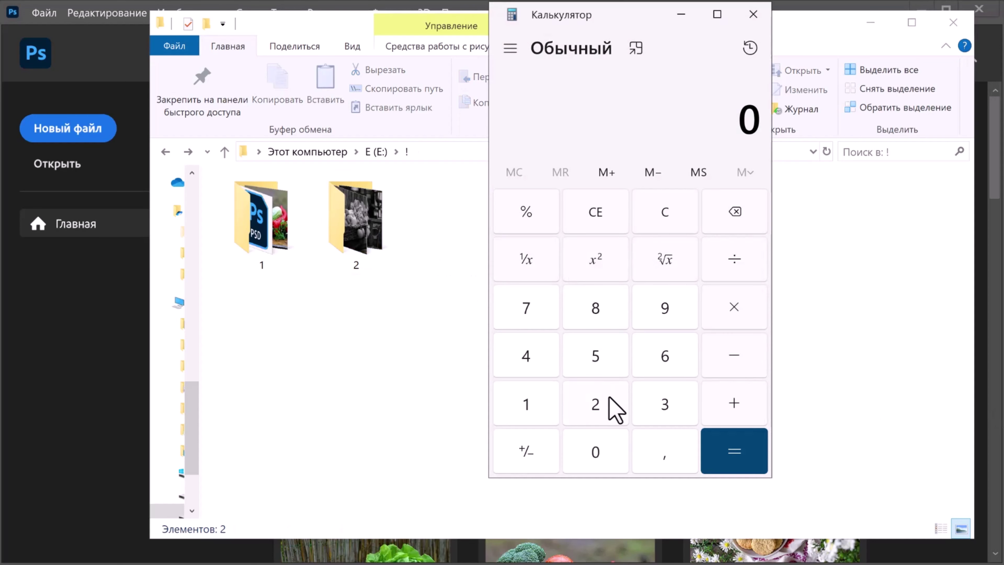
click(656, 385)
click(675, 346)
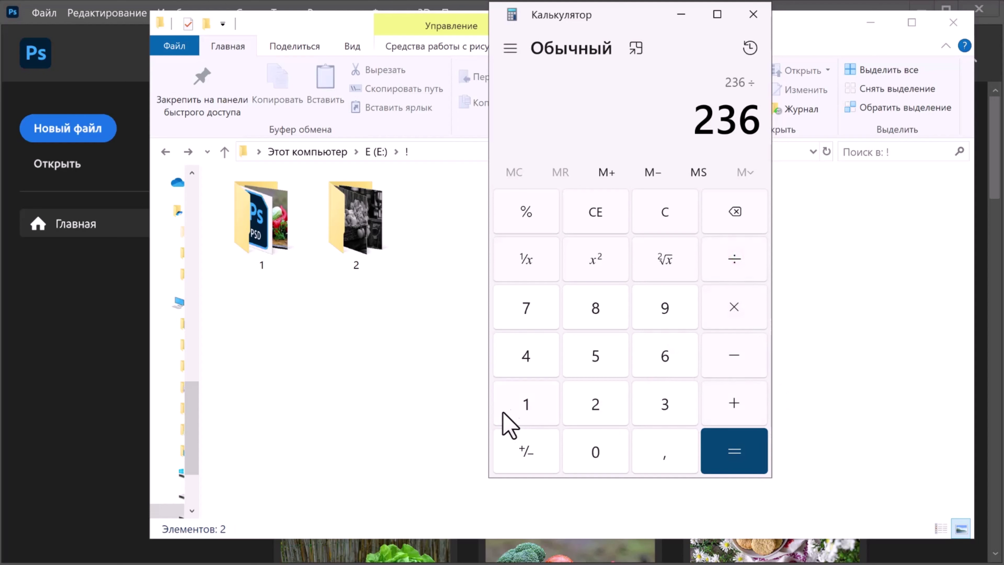
click(531, 401)
click(670, 358)
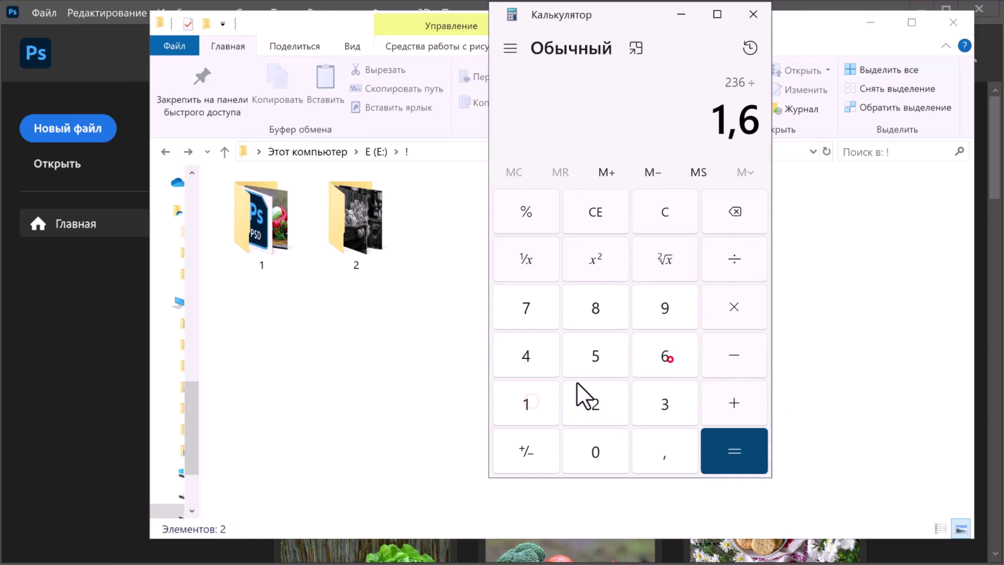
click(599, 402)
key(Return)
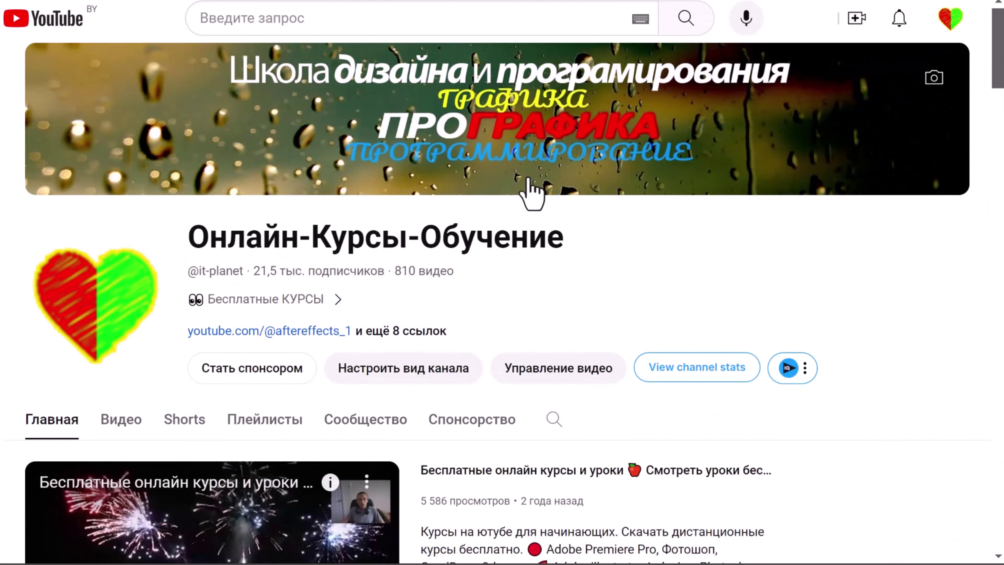
scroll(532, 194, down, 5)
scroll(657, 188, down, 2)
scroll(664, 193, down, 2)
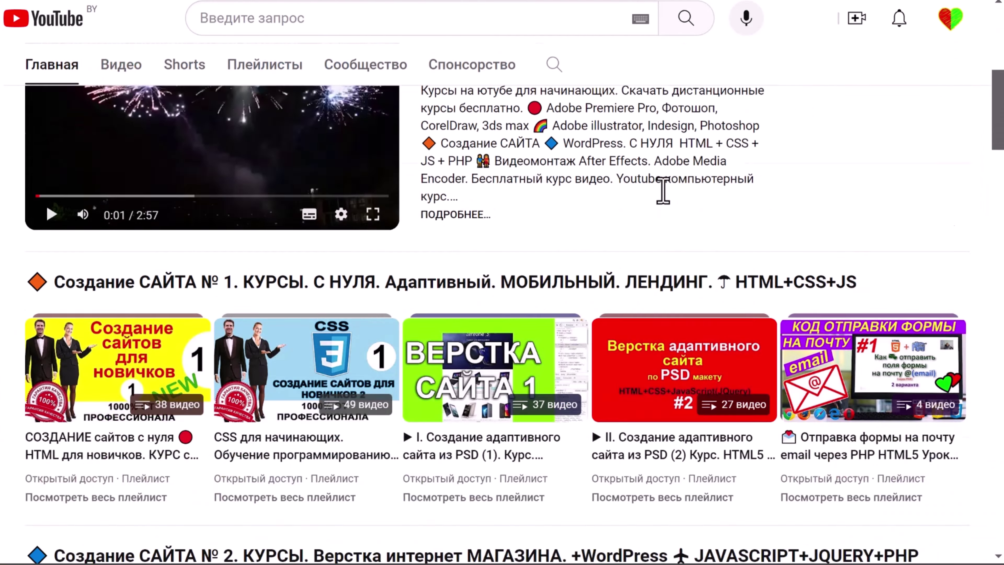
scroll(664, 193, down, 4)
scroll(663, 190, down, 5)
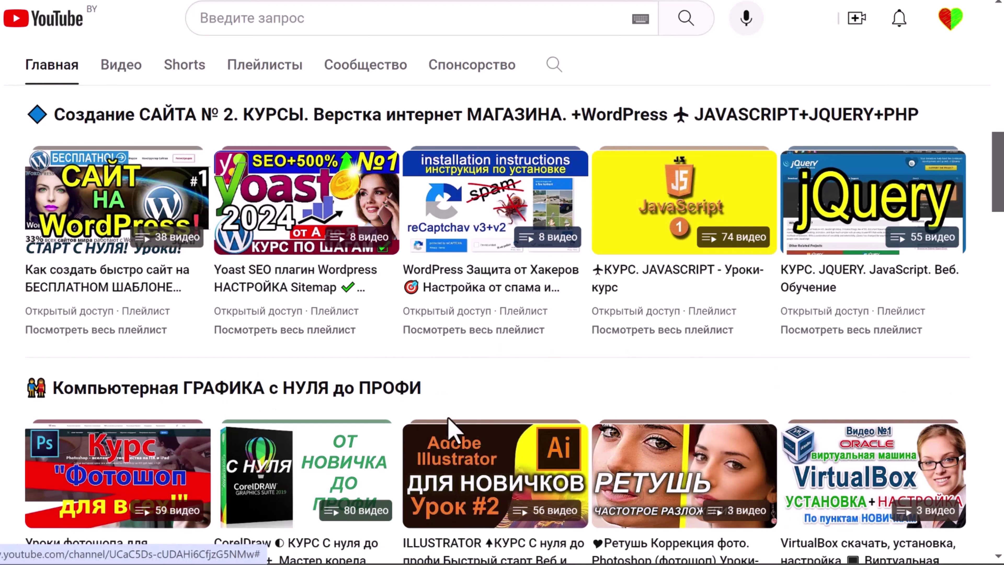
scroll(690, 418, up, 4)
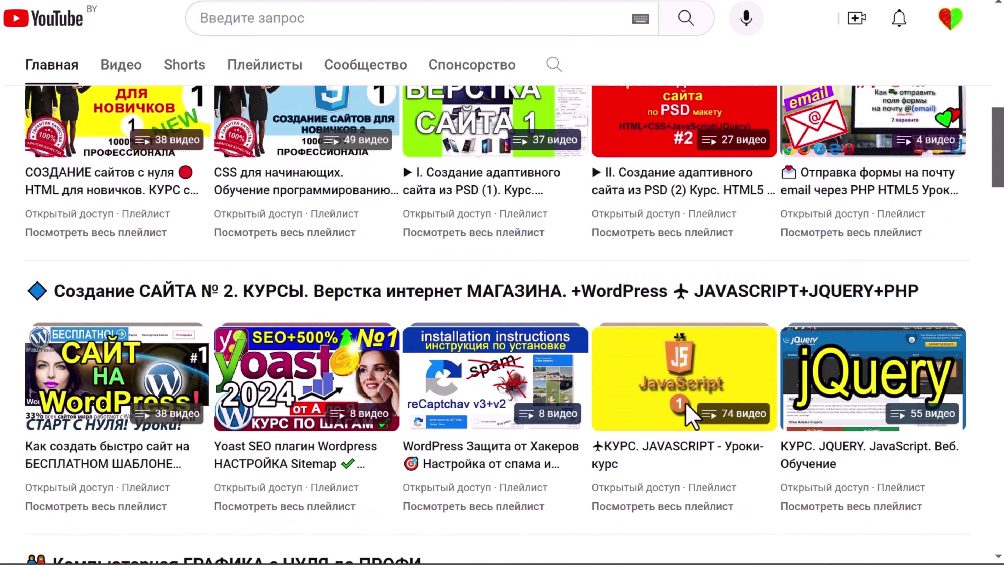
scroll(690, 419, up, 4)
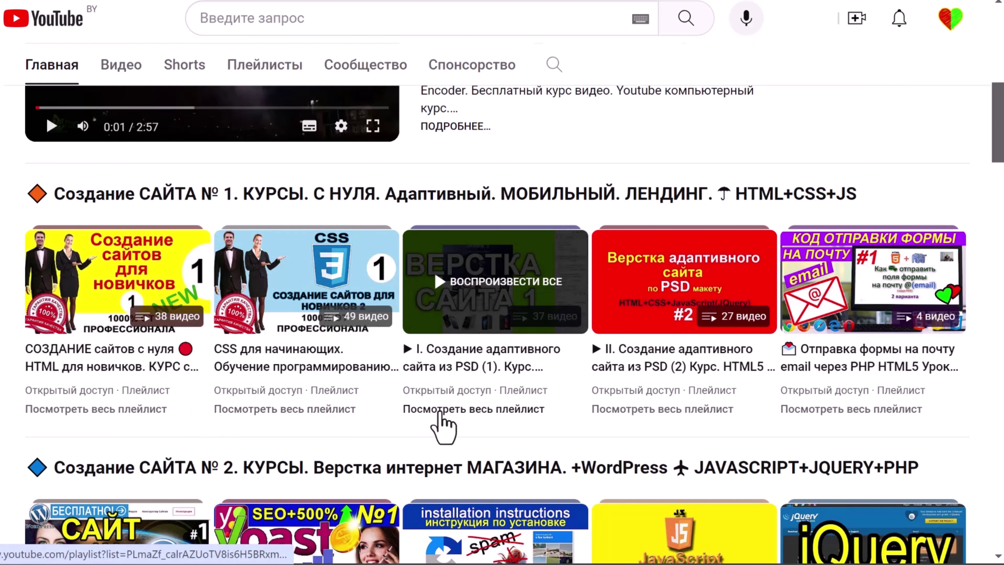
scroll(672, 407, down, 5)
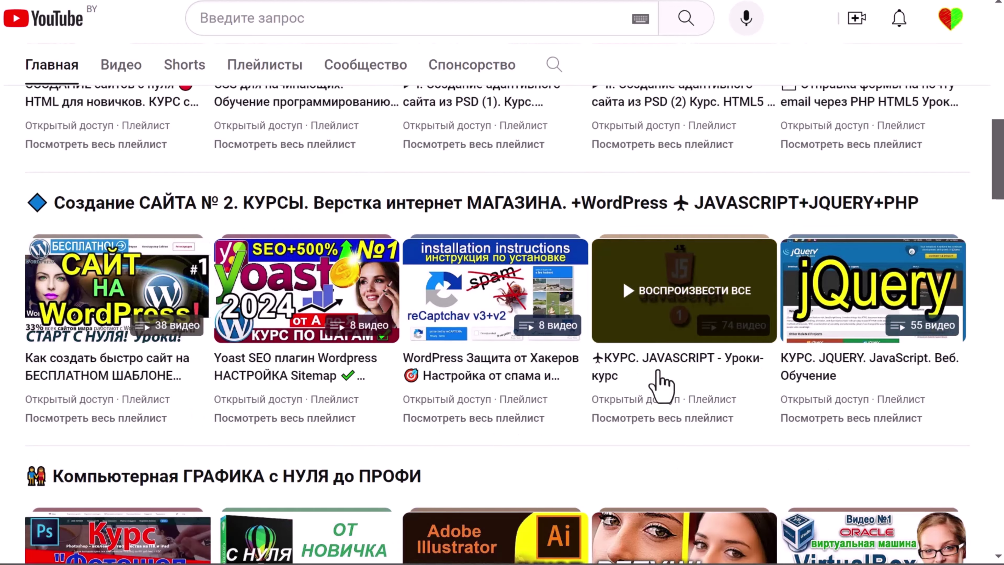
scroll(688, 376, down, 3)
scroll(690, 380, down, 2)
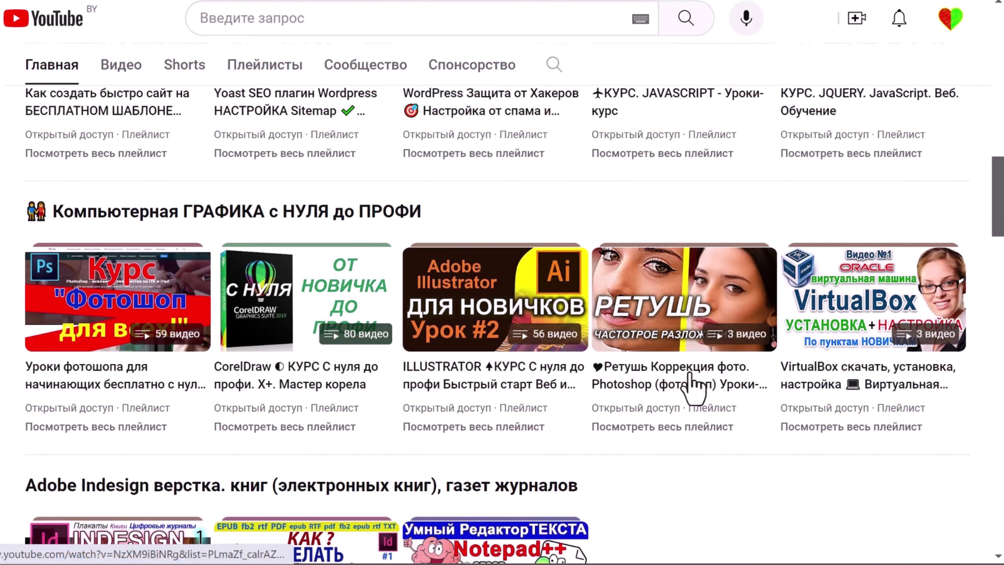
scroll(692, 388, down, 5)
scroll(692, 386, down, 2)
scroll(692, 386, down, 5)
scroll(461, 281, down, 2)
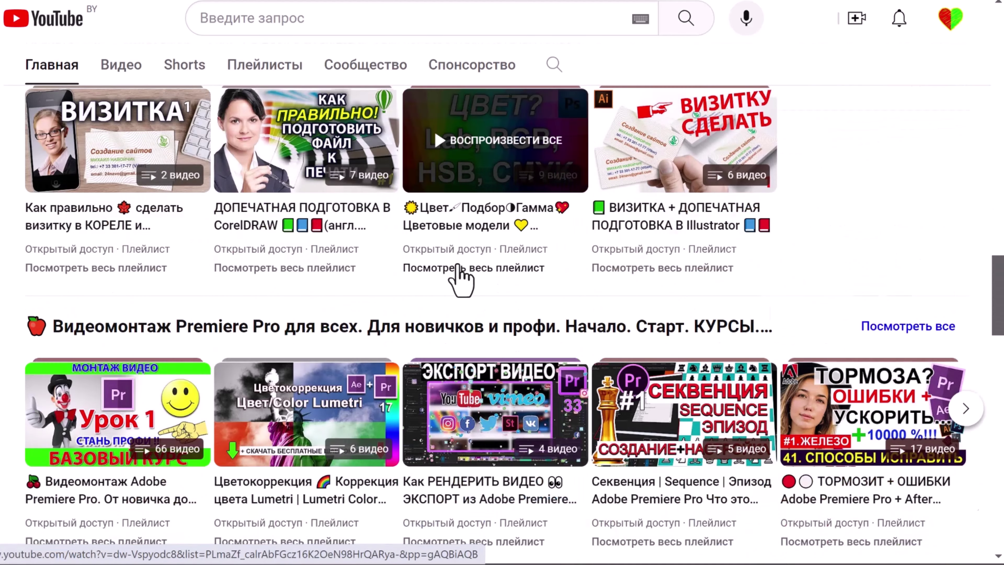
scroll(466, 265, down, 2)
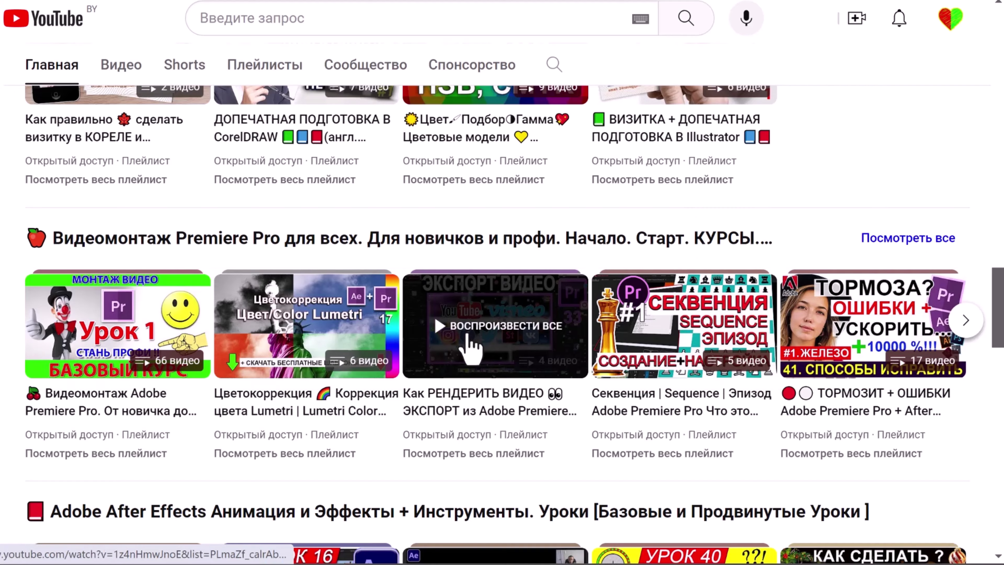
scroll(204, 303, down, 3)
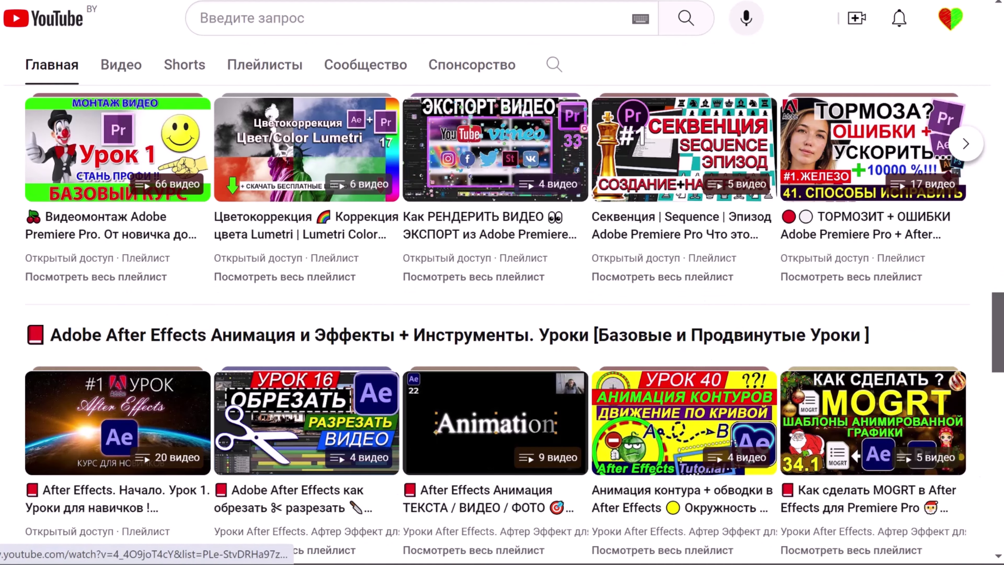
scroll(522, 352, down, 9)
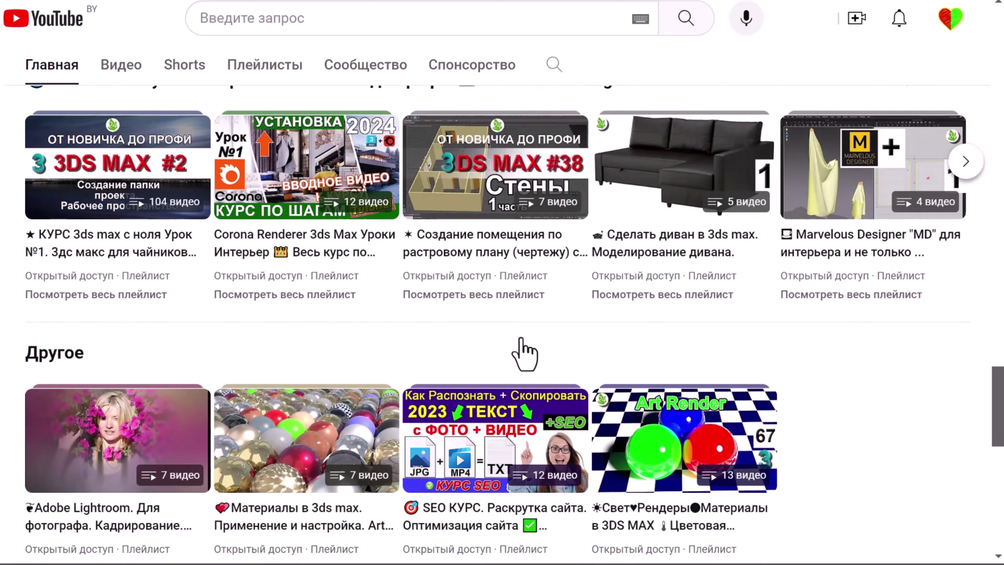
scroll(529, 352, down, 2)
scroll(583, 364, down, 2)
scroll(583, 364, down, 4)
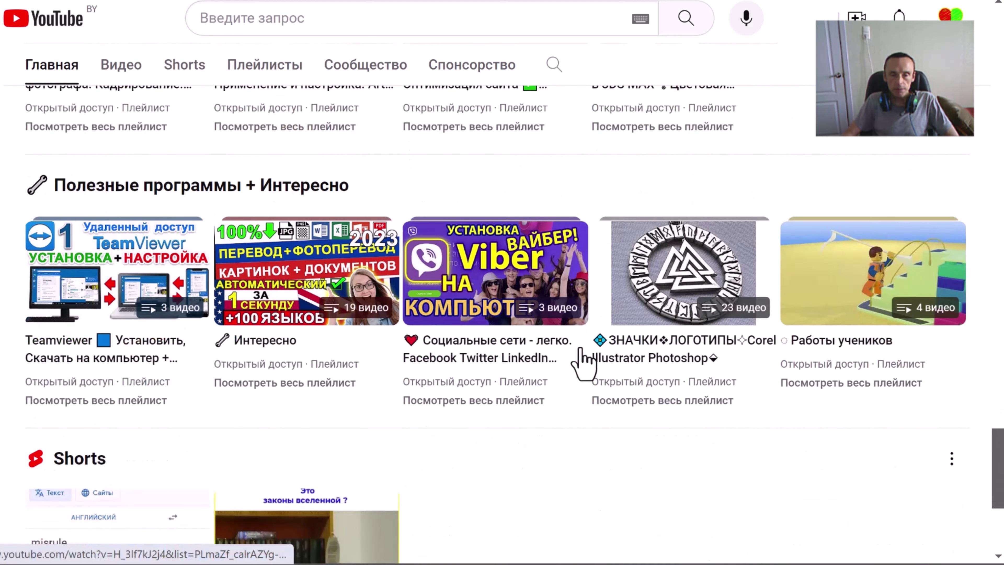
scroll(585, 363, down, 4)
scroll(592, 398, down, 2)
scroll(592, 397, up, 6)
scroll(589, 394, up, 2)
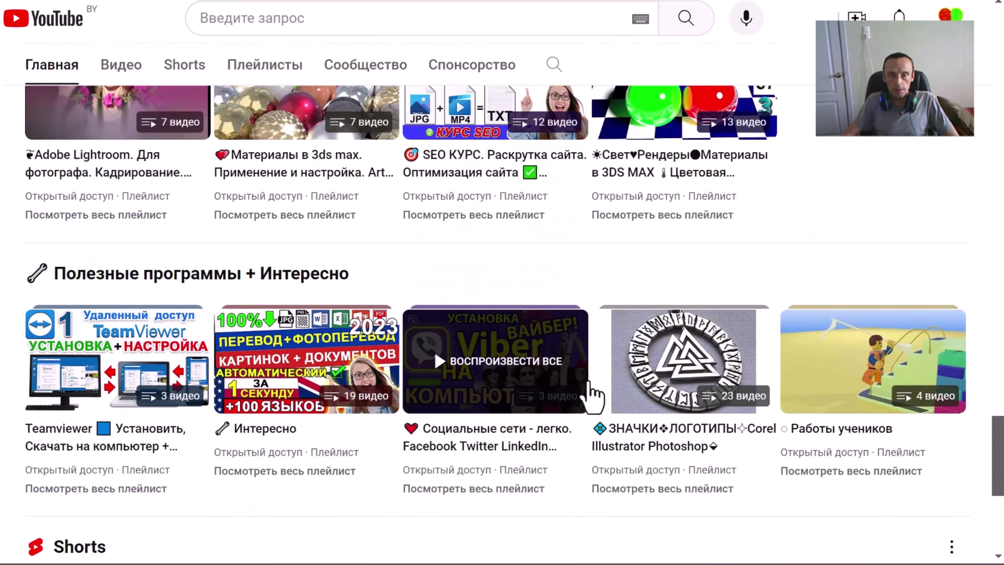
scroll(590, 399, up, 10)
scroll(589, 399, up, 5)
scroll(592, 408, down, 1)
scroll(592, 408, up, 5)
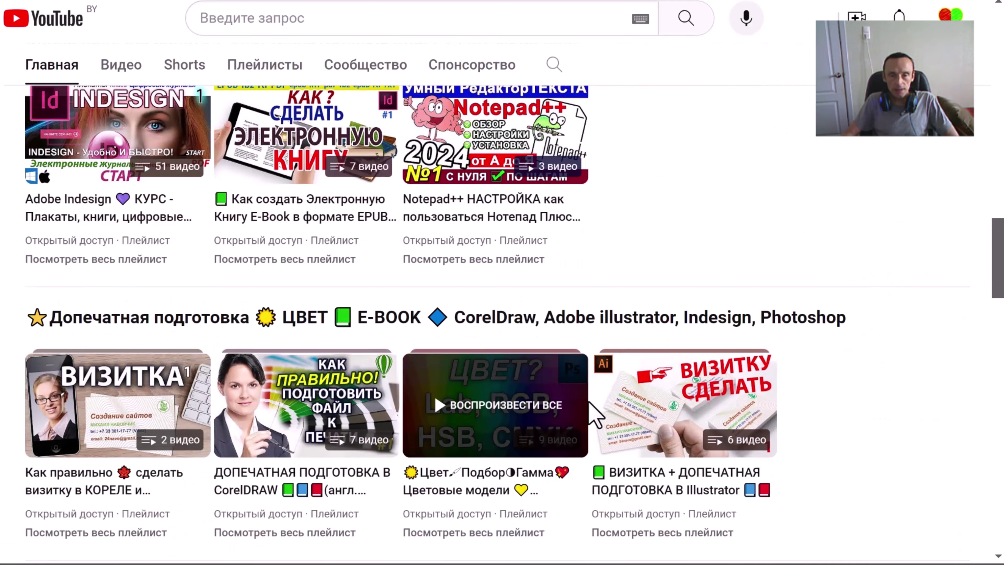
scroll(594, 415, up, 5)
scroll(594, 426, up, 10)
scroll(439, 404, up, 3)
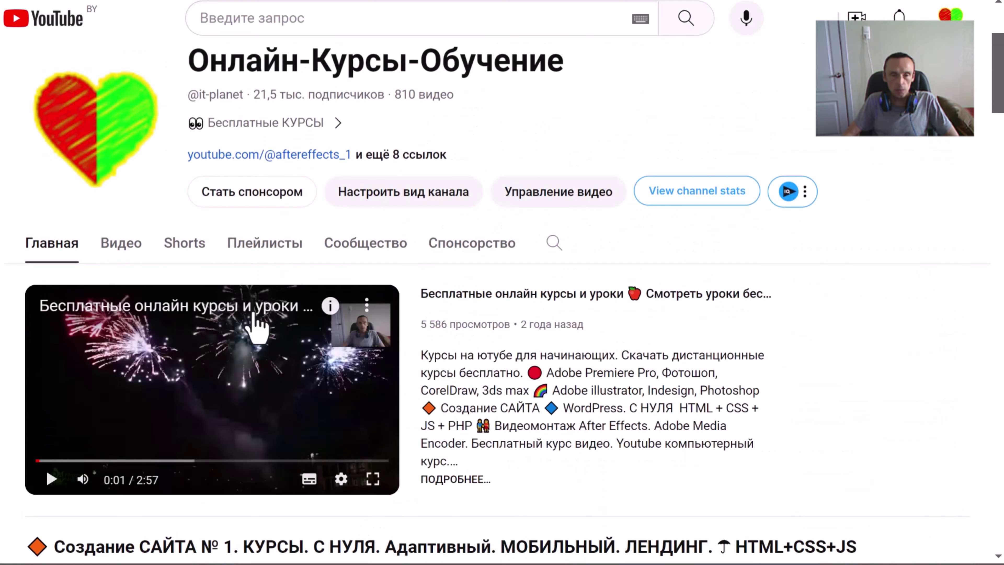
Scroll down the channel's Videos grid to uploads from 3 years ago.
scroll(557, 299, down, 4)
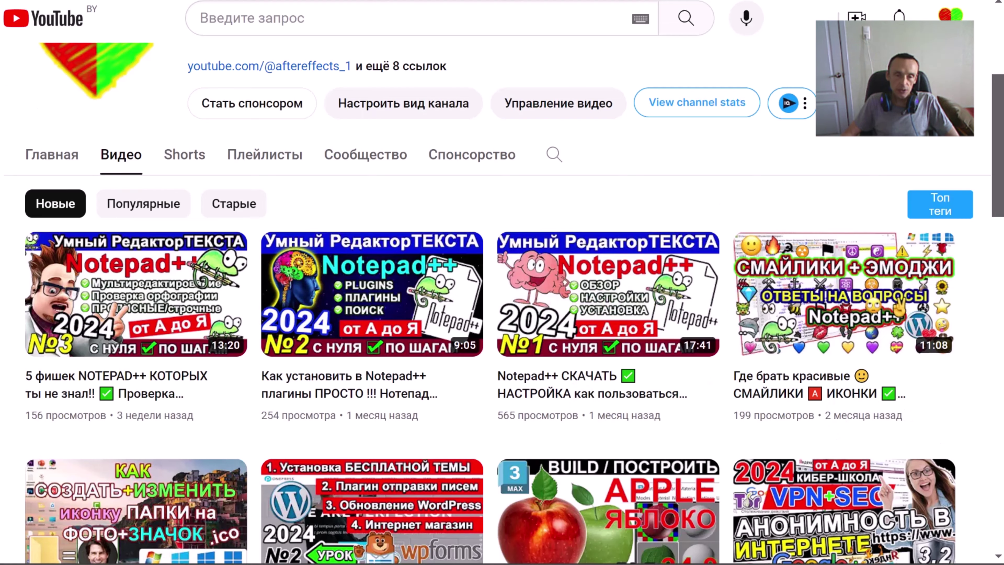
scroll(611, 296, down, 5)
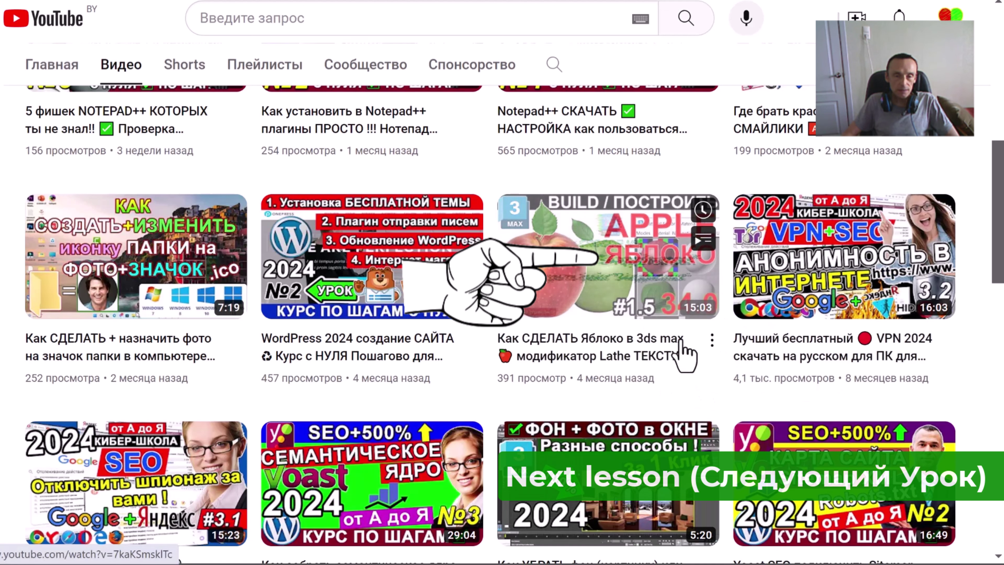
mouse_move(608, 510)
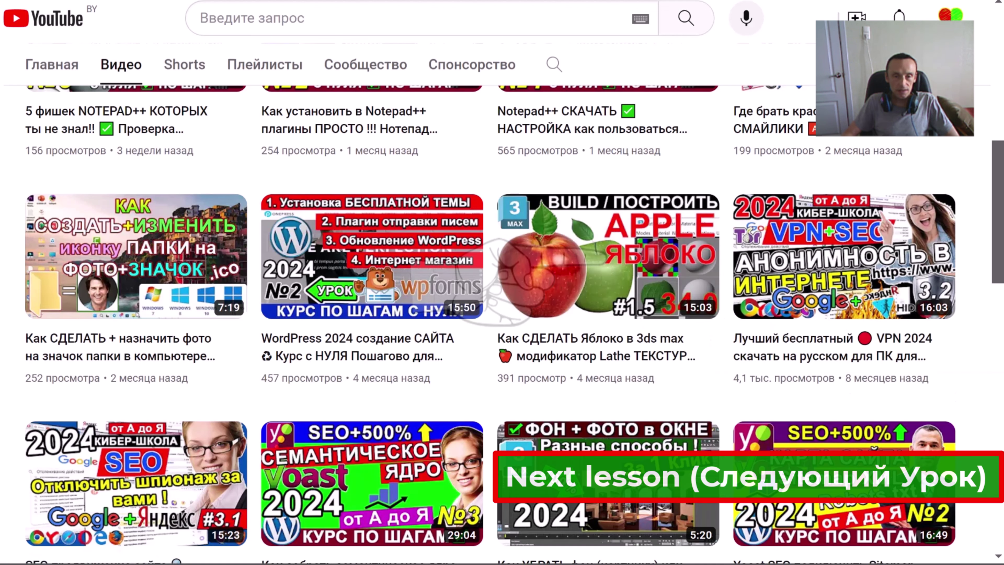
scroll(676, 352, down, 5)
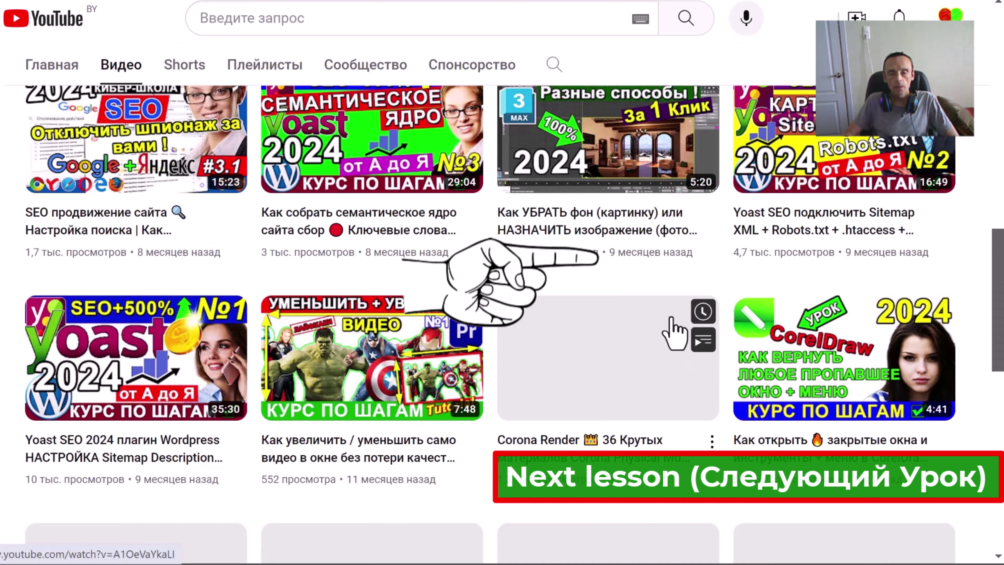
scroll(674, 340, down, 6)
scroll(675, 340, down, 3)
scroll(678, 330, down, 1)
scroll(679, 336, down, 3)
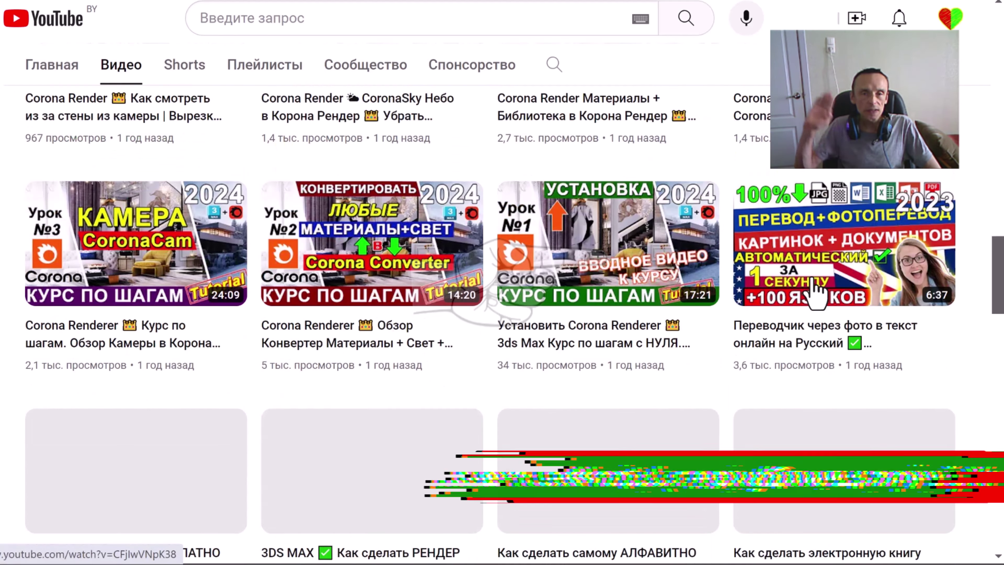
scroll(817, 292, down, 4)
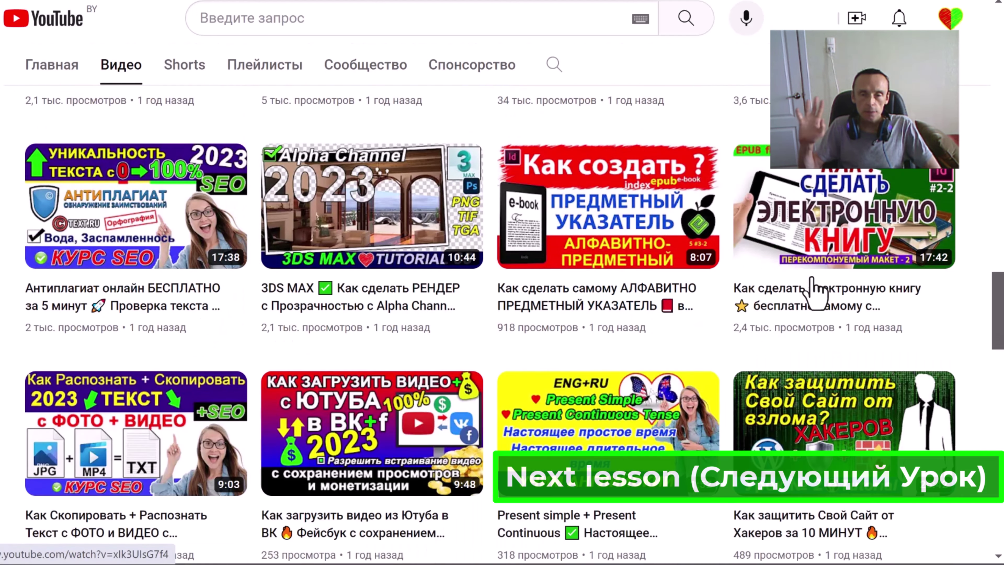
scroll(812, 290, down, 3)
scroll(813, 292, down, 3)
scroll(812, 293, down, 3)
scroll(814, 297, down, 1)
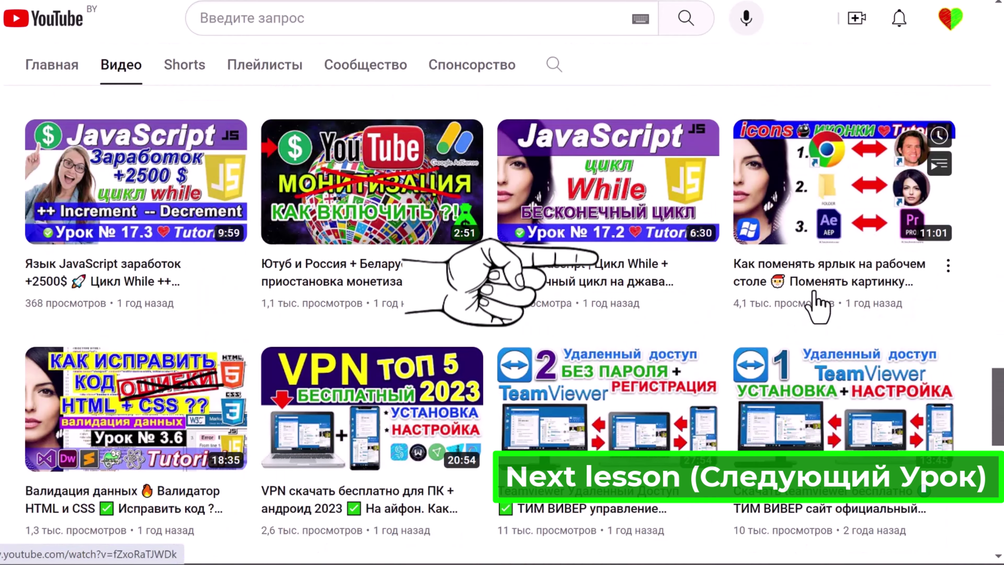
scroll(819, 302, down, 3)
scroll(824, 336, down, 3)
scroll(827, 358, down, 3)
scroll(824, 346, down, 3)
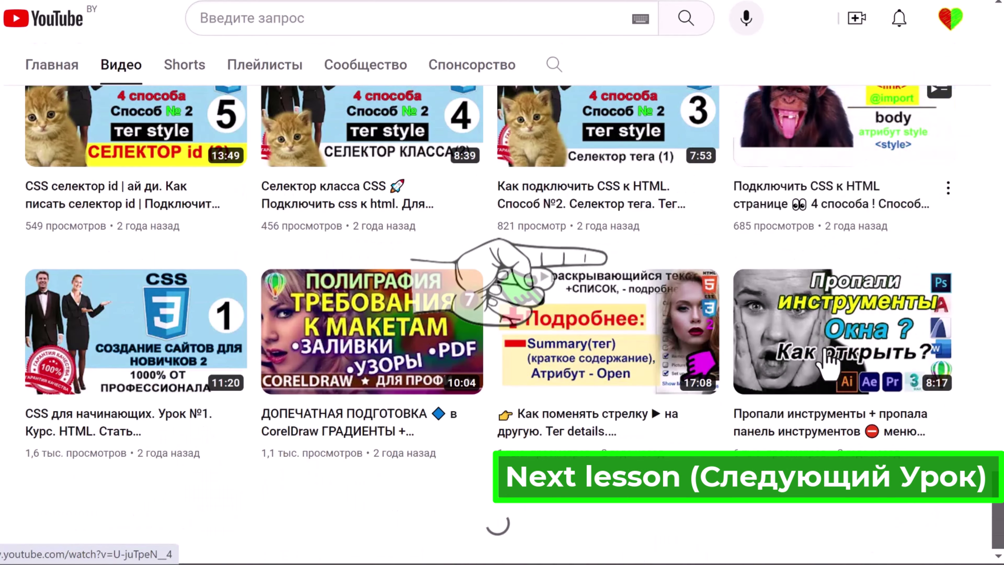
scroll(824, 348, down, 2)
scroll(823, 352, down, 5)
scroll(827, 366, down, 5)
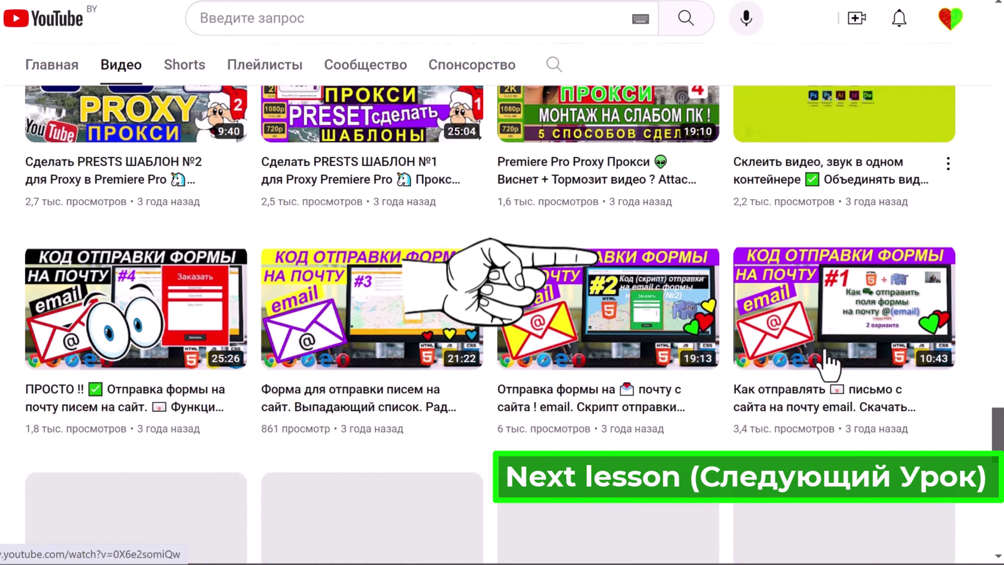